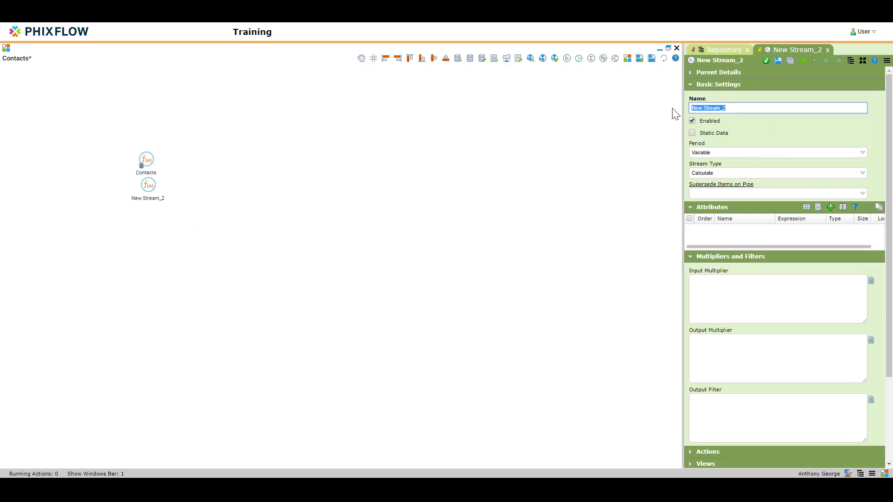
# Name the new stream Businesses and set its period to Transactional.
pyautogui.write('Businesses')
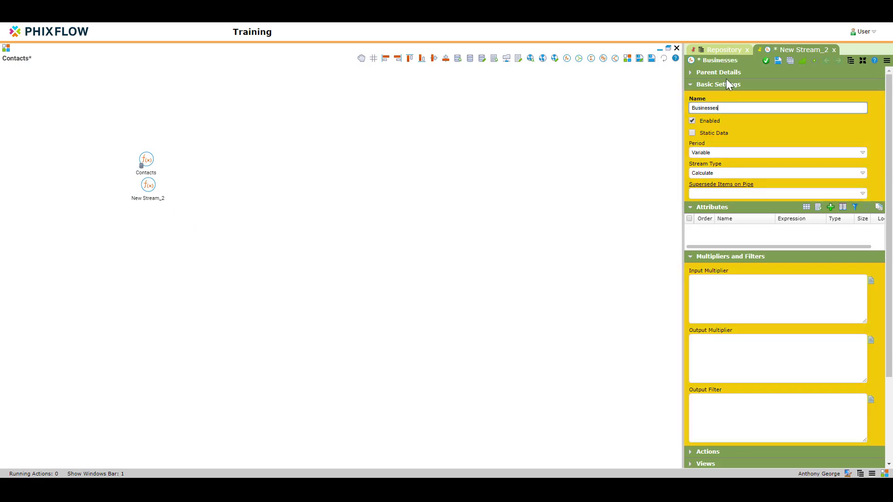
pyautogui.click(720, 155)
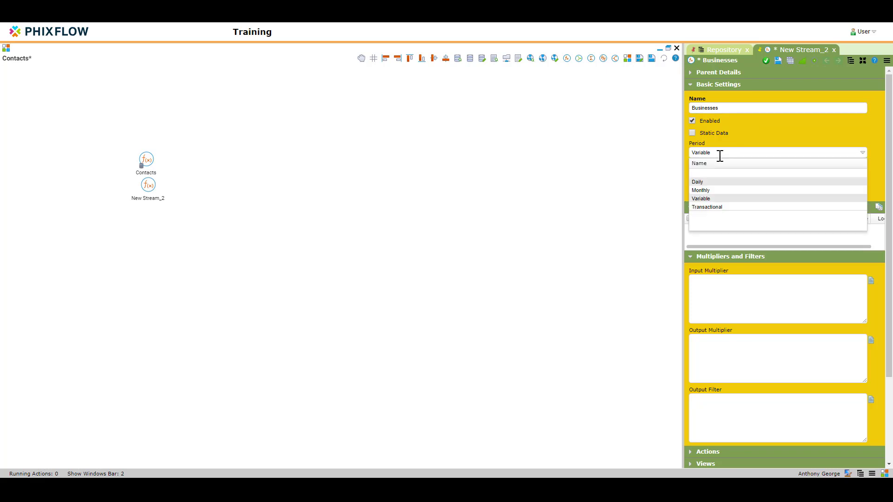
pyautogui.click(710, 207)
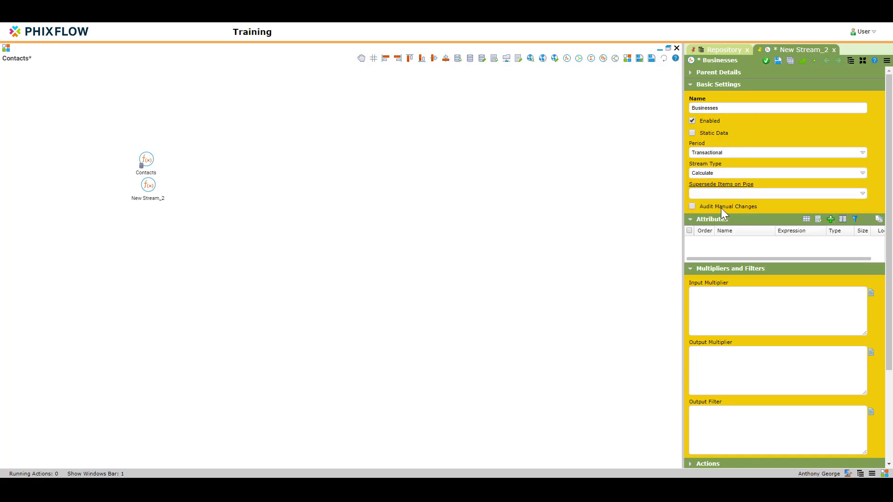
# Add an Integer attribute named UID to the Businesses stream.
pyautogui.click(831, 220)
pyautogui.write('UID')
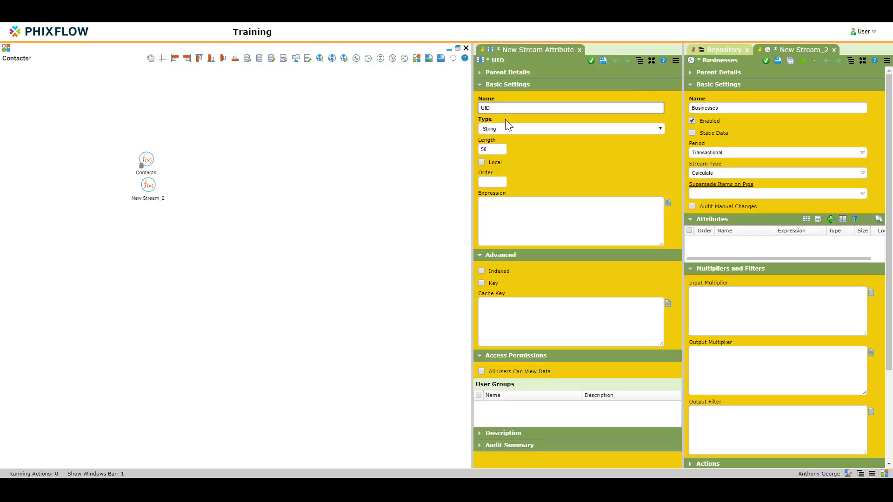
pyautogui.click(508, 128)
pyautogui.click(501, 172)
pyautogui.press('Return')
# Add two String attributes of length 50, Name and Type, to the Businesses stream.
pyautogui.click(831, 219)
pyautogui.write('Name')
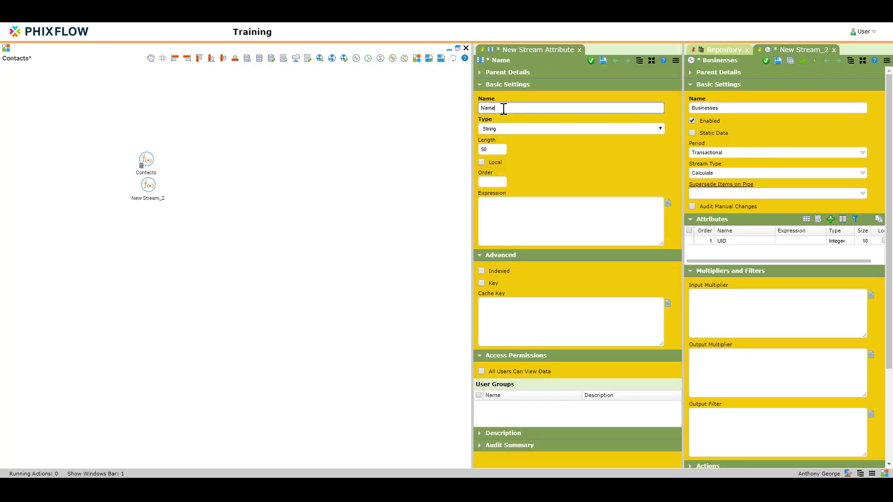
pyautogui.press('Return')
pyautogui.click(831, 219)
pyautogui.write('Type')
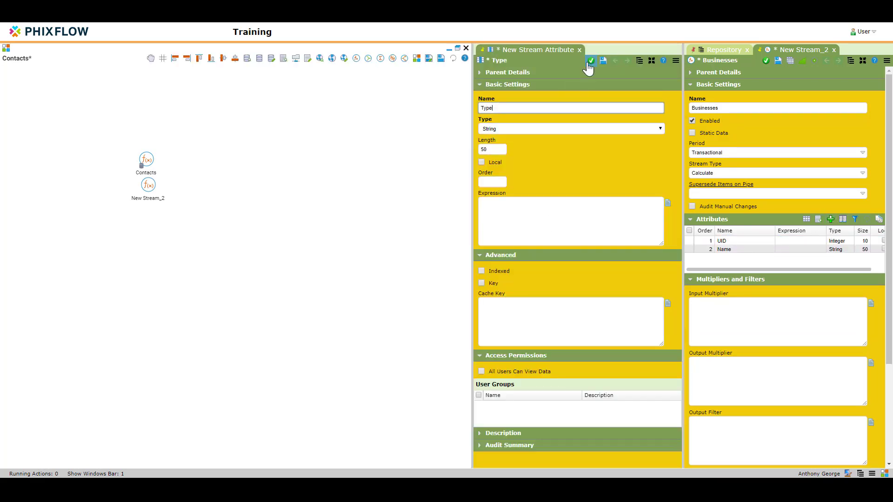
pyautogui.click(588, 64)
# Add the String attributes Address1, Address2 and Postcode, each of length 50, to the Businesses stream.
pyautogui.click(831, 219)
pyautogui.write('Address1')
pyautogui.click(589, 62)
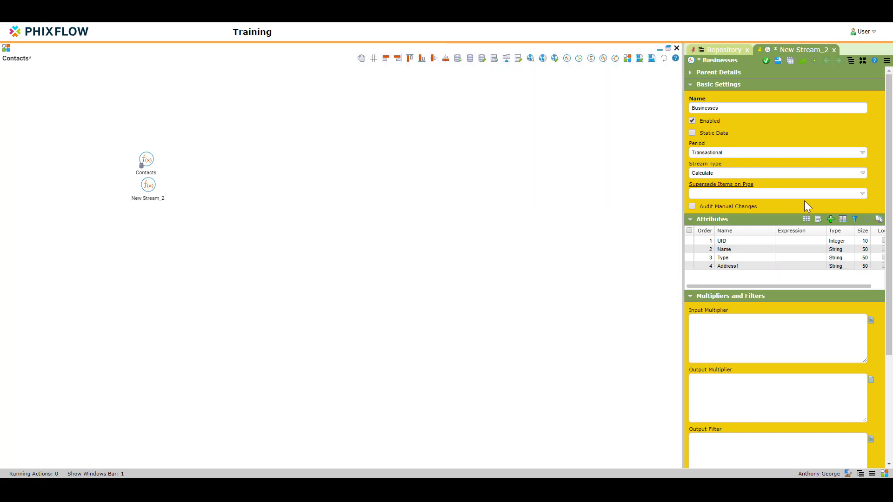
pyautogui.click(831, 219)
pyautogui.write('Address2')
pyautogui.press('Return')
pyautogui.click(830, 219)
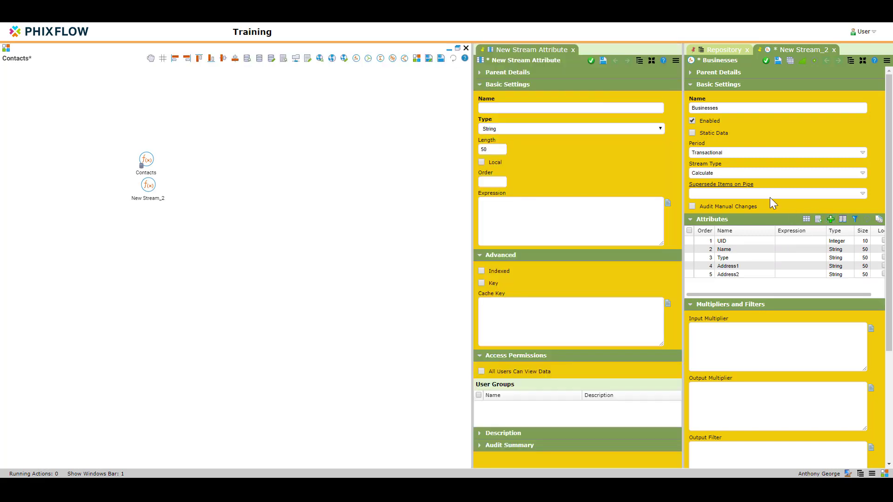
pyautogui.click(530, 108)
pyautogui.write('Postcode')
pyautogui.click(591, 61)
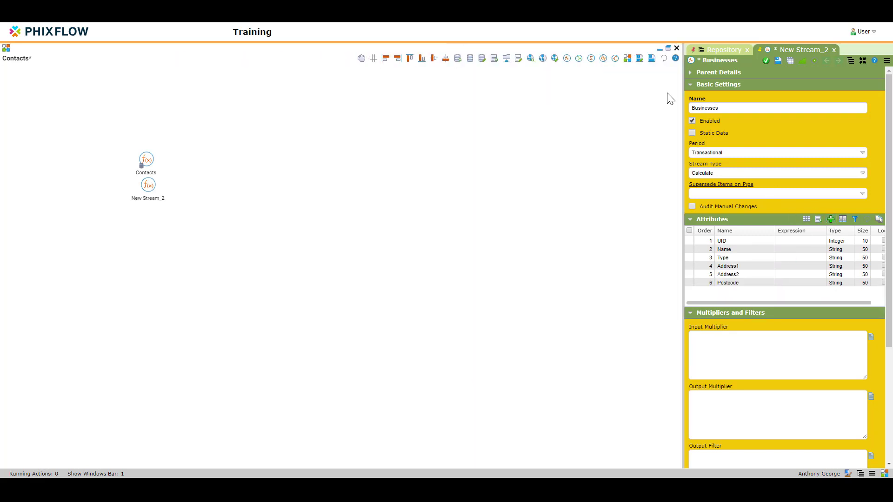
# Add a Decimal attribute named AnnualTurnOver with precision 10 and scale 2 to the Businesses stream.
pyautogui.click(831, 219)
pyautogui.click(527, 108)
pyautogui.write('AnnualTurnOver')
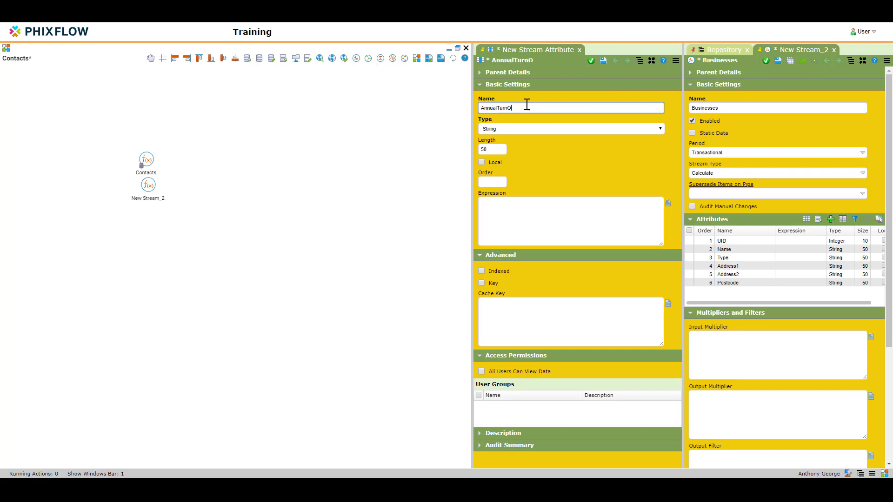
pyautogui.click(521, 129)
pyautogui.click(516, 201)
pyautogui.click(481, 170)
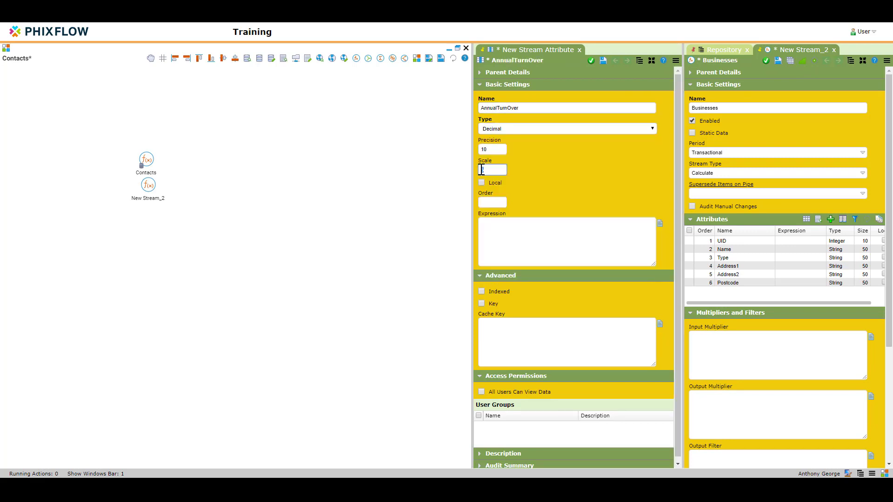
pyautogui.click(591, 60)
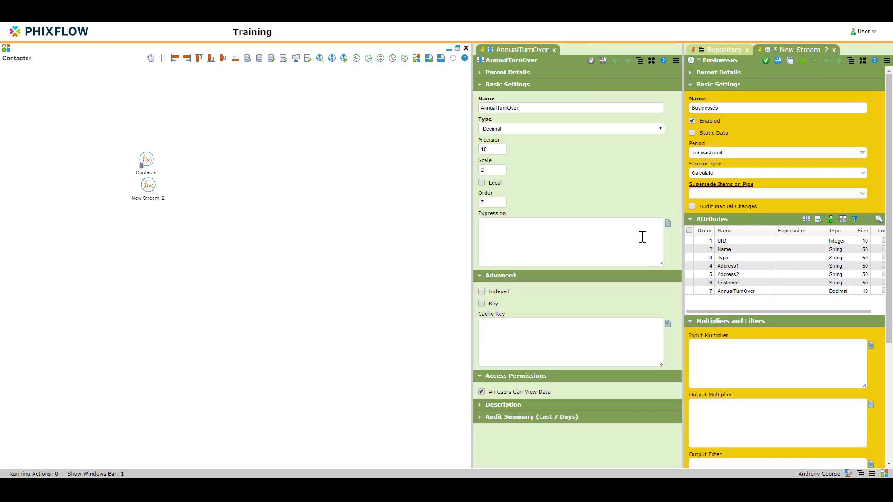
pyautogui.click(591, 61)
# Add a Date attribute named CustomerSince to the Businesses stream.
pyautogui.click(830, 219)
pyautogui.click(522, 108)
pyautogui.write('CustomerSince')
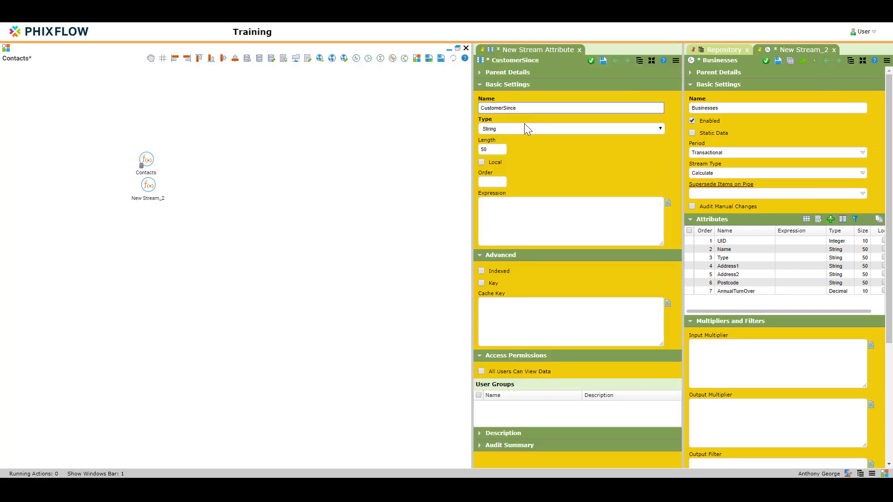
pyautogui.click(524, 128)
pyautogui.click(510, 213)
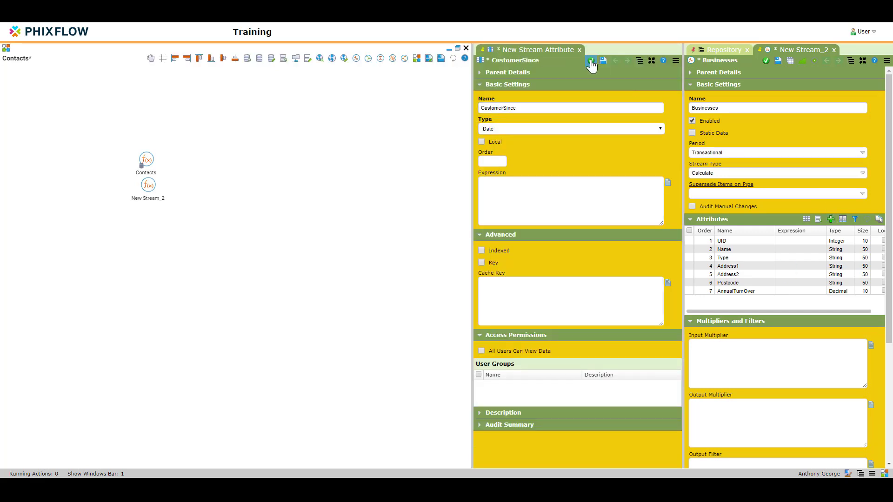
pyautogui.click(590, 61)
# Add a Bigstring attribute named Description to the Businesses stream.
pyautogui.click(831, 219)
pyautogui.click(512, 108)
pyautogui.write('Description')
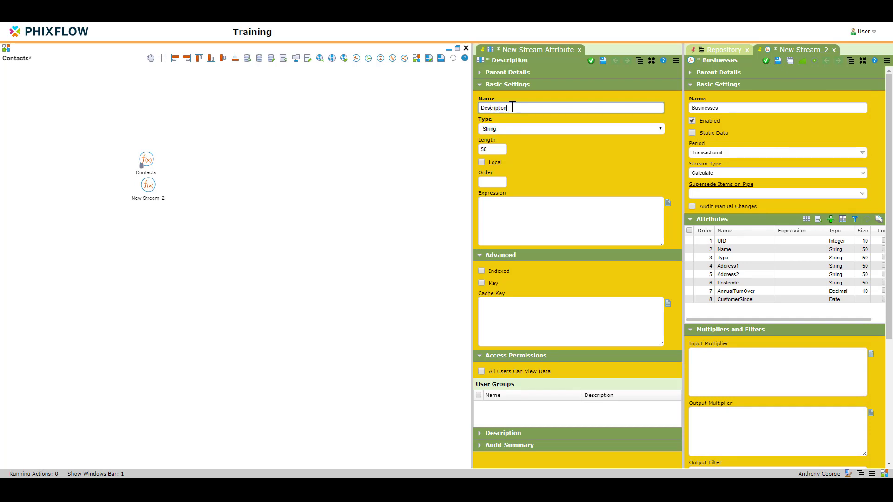
pyautogui.click(524, 128)
pyautogui.click(501, 155)
pyautogui.click(590, 61)
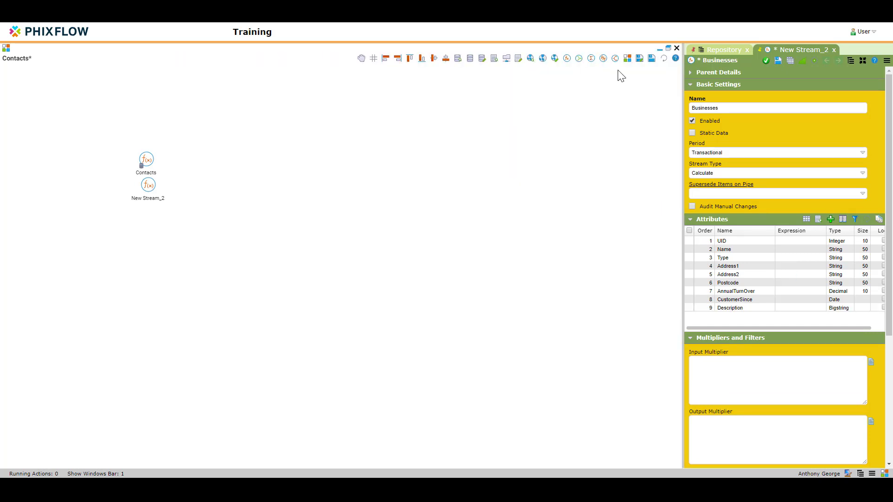
# Add a TrueFalse attribute named Active, and save and close the Businesses stream.
pyautogui.click(831, 219)
pyautogui.click(523, 129)
pyautogui.click(508, 256)
pyautogui.click(498, 107)
pyautogui.write('Active')
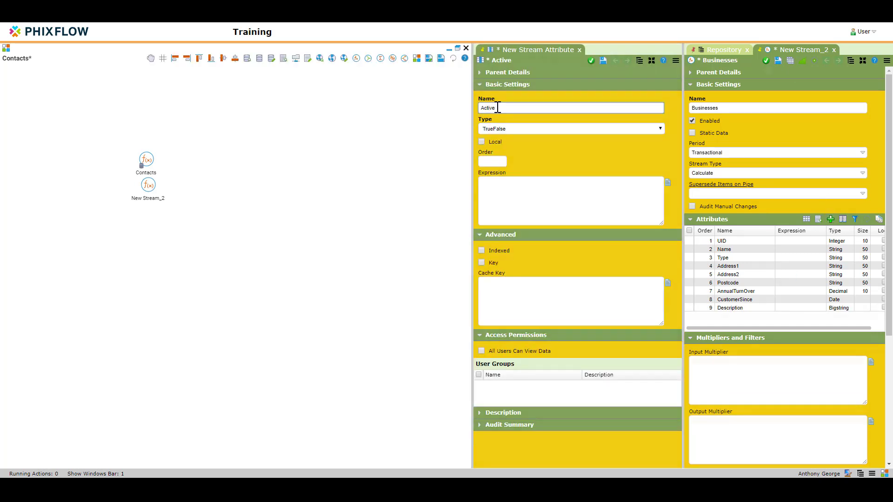
pyautogui.click(591, 61)
pyautogui.click(766, 61)
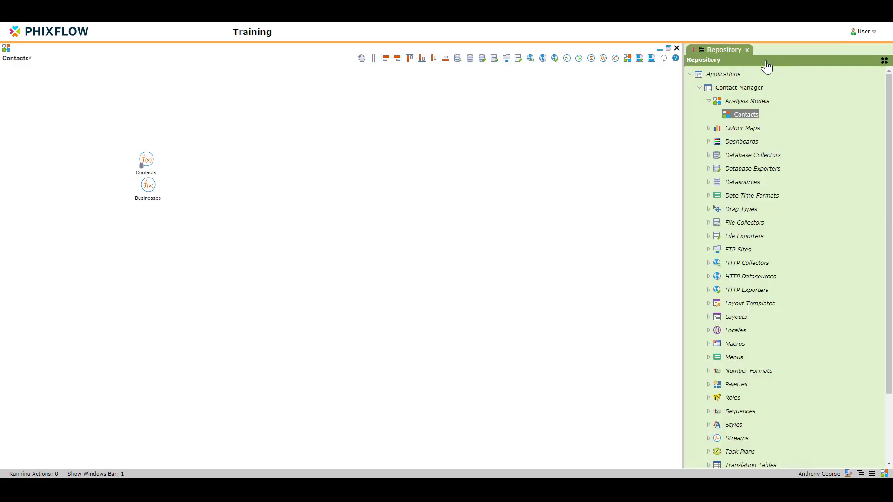
# Place a new Calculate stream below Businesses, name it BusinessNotes and set its period to Transactional.
pyautogui.moveTo(567, 60); pyautogui.dragTo(155, 226)
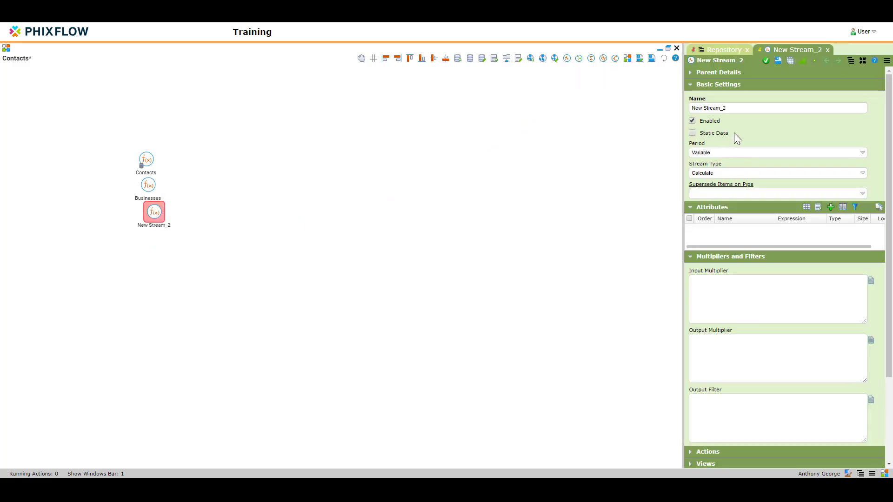
pyautogui.write('BusinessNotes')
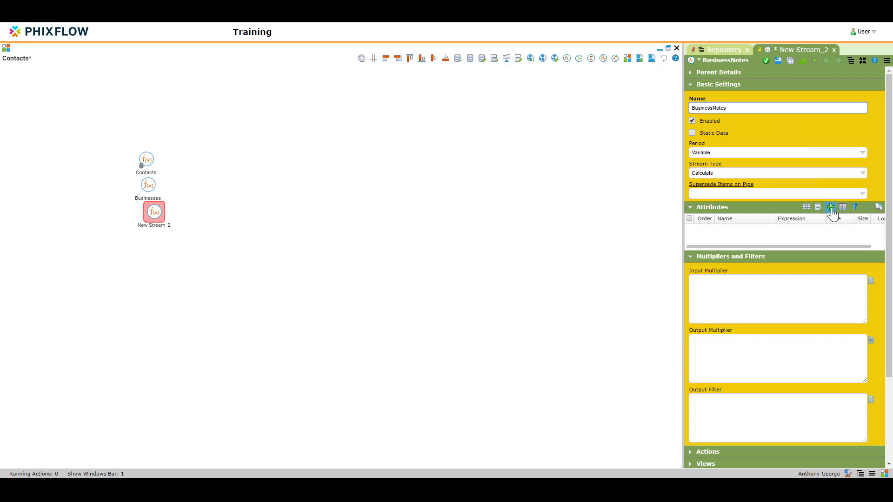
pyautogui.click(776, 153)
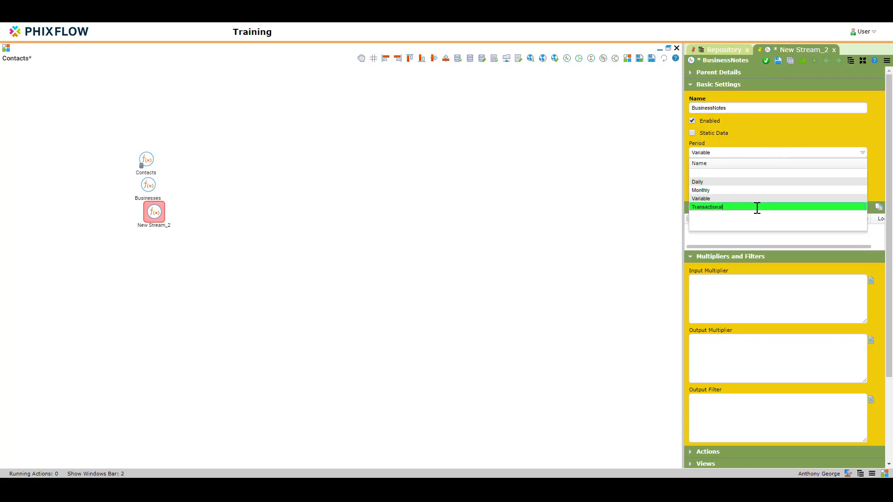
pyautogui.click(755, 206)
# Add an Integer attribute named UID to the BusinessNotes stream.
pyautogui.click(830, 219)
pyautogui.click(484, 108)
pyautogui.write('UID')
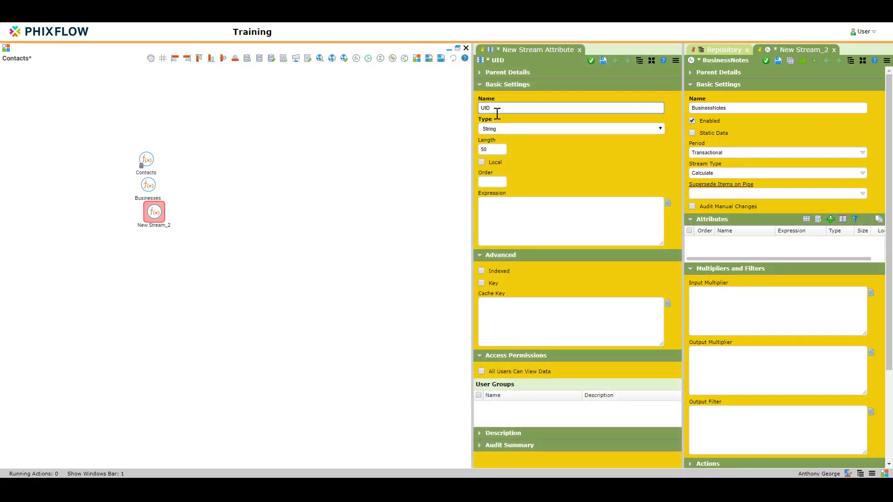
pyautogui.click(571, 129)
pyautogui.click(493, 154)
pyautogui.click(590, 60)
# Add a Datetime attribute named NoteDate to the BusinessNotes stream.
pyautogui.click(532, 111)
pyautogui.write('NoteDate')
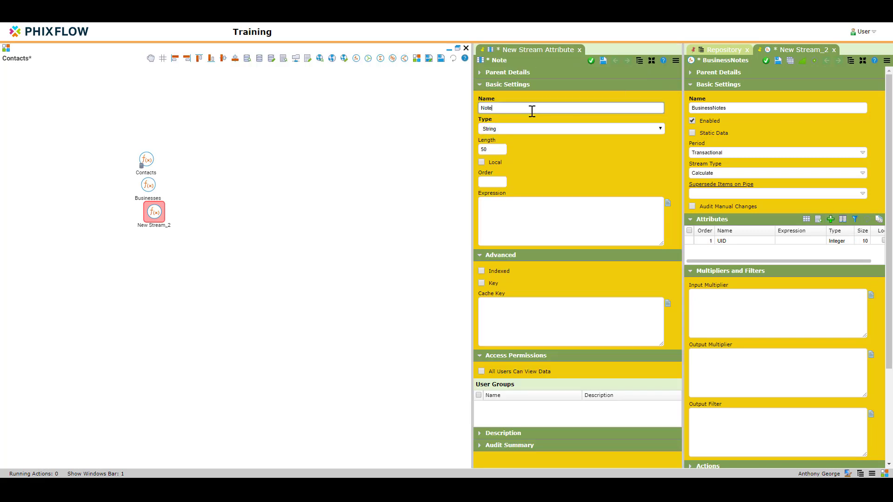
pyautogui.click(535, 129)
pyautogui.click(505, 225)
pyautogui.click(590, 60)
# Add a String attribute NoteByUser of length 50 and a Bigstring attribute Note to the BusinessNotes stream.
pyautogui.click(831, 219)
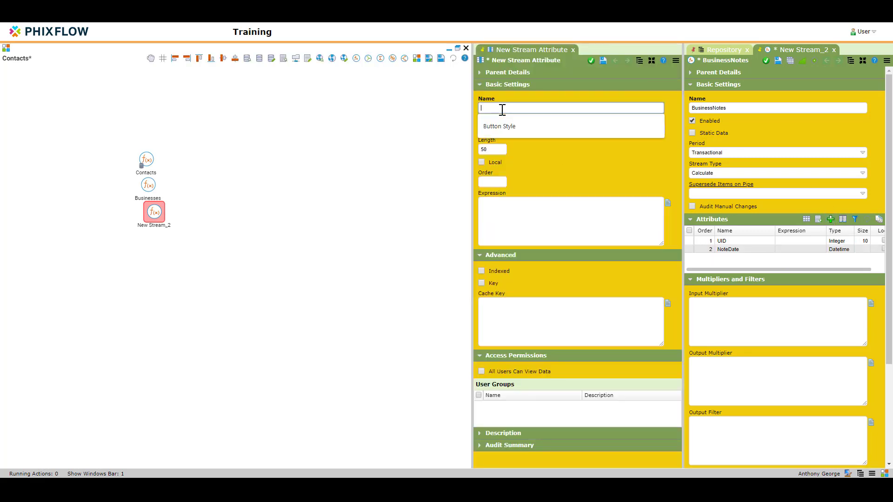
pyautogui.write('NoteByUser')
pyautogui.press('Return')
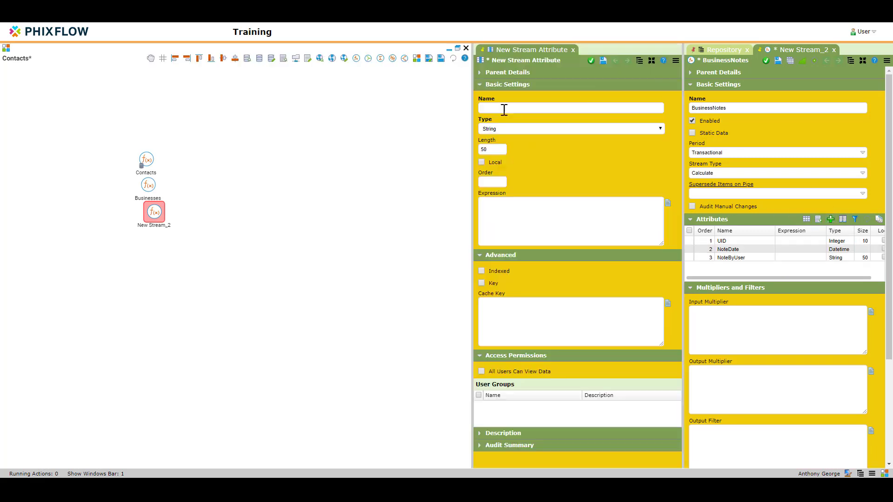
pyautogui.click(503, 107)
pyautogui.write('Note')
pyautogui.click(571, 129)
pyautogui.click(507, 157)
pyautogui.press('Return')
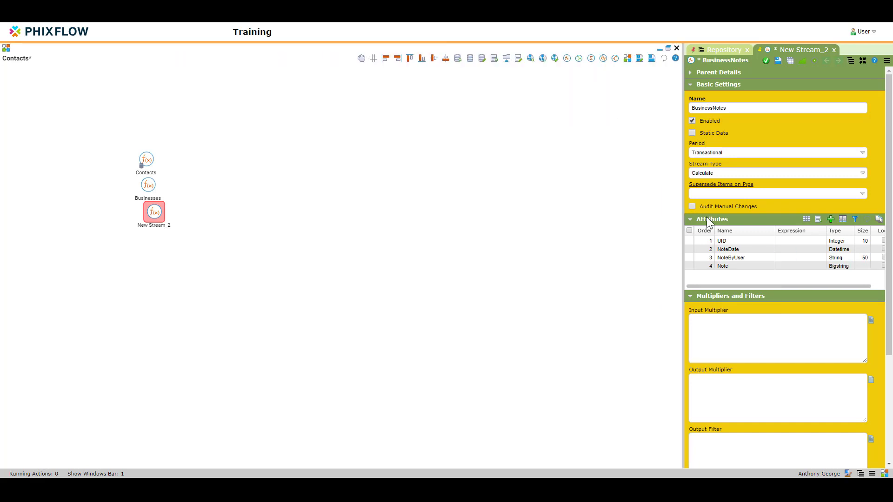
# Add an Integer attribute named BusinessUID, and save and close the BusinessNotes stream.
pyautogui.click(831, 218)
pyautogui.click(501, 107)
pyautogui.write('BusinessUID')
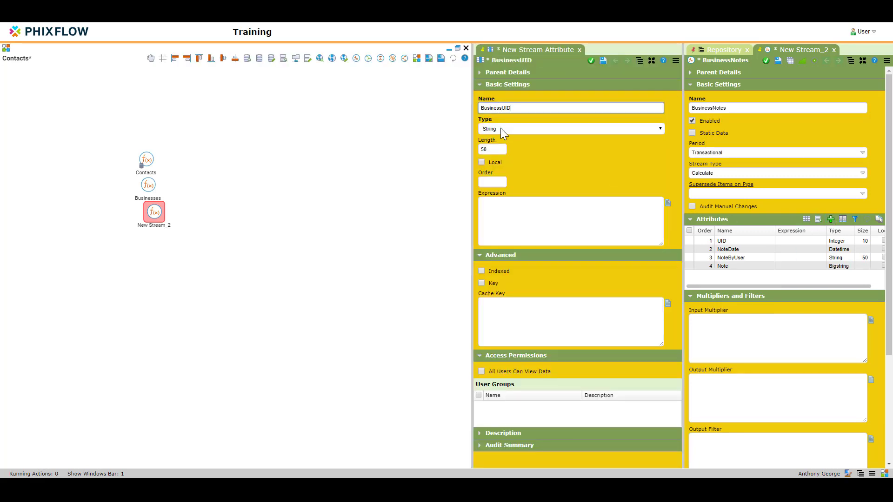
pyautogui.click(500, 128)
pyautogui.click(493, 232)
pyautogui.click(591, 61)
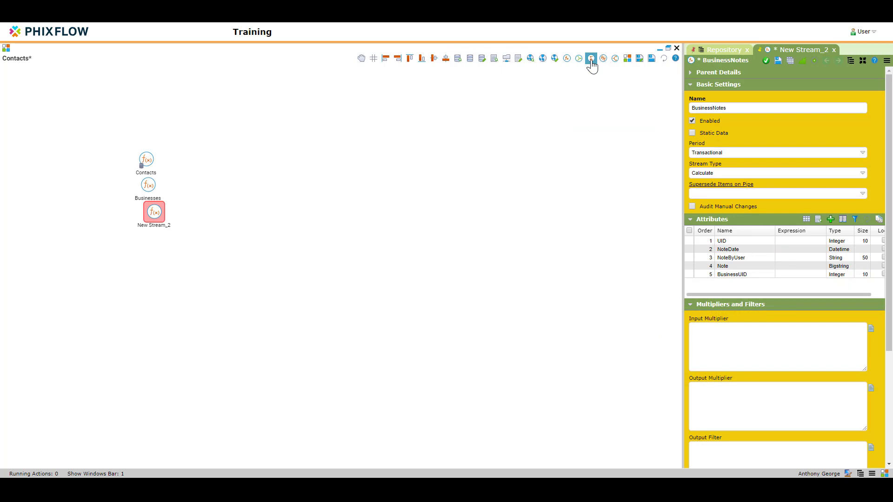
pyautogui.click(766, 64)
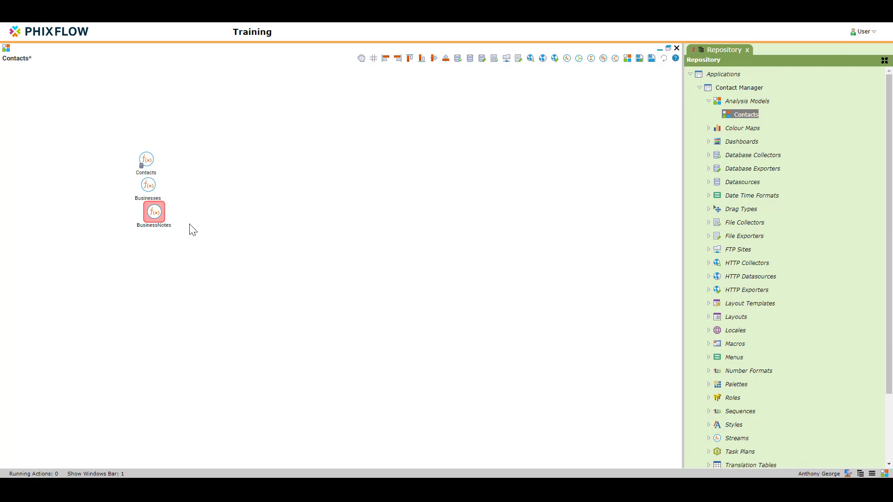
# Create and save a Grid view named Business Contacts on the Contacts stream.
pyautogui.doubleClick(147, 160)
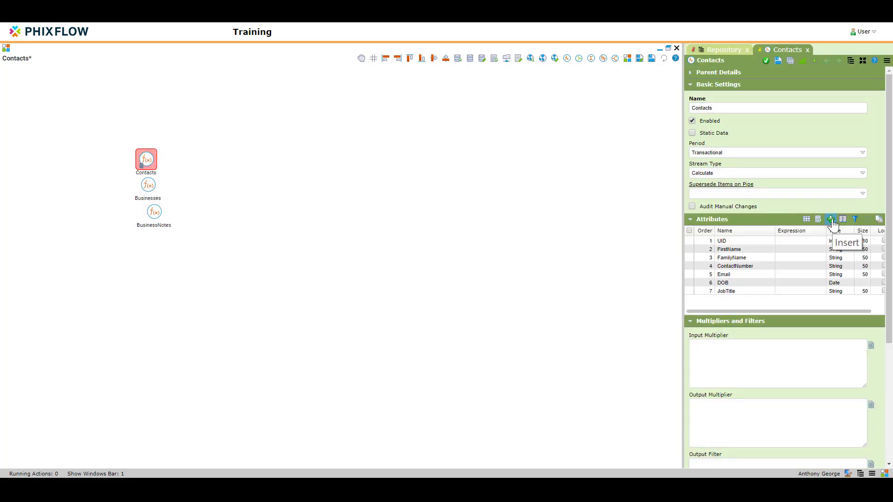
pyautogui.scroll(-2, 832, 267)
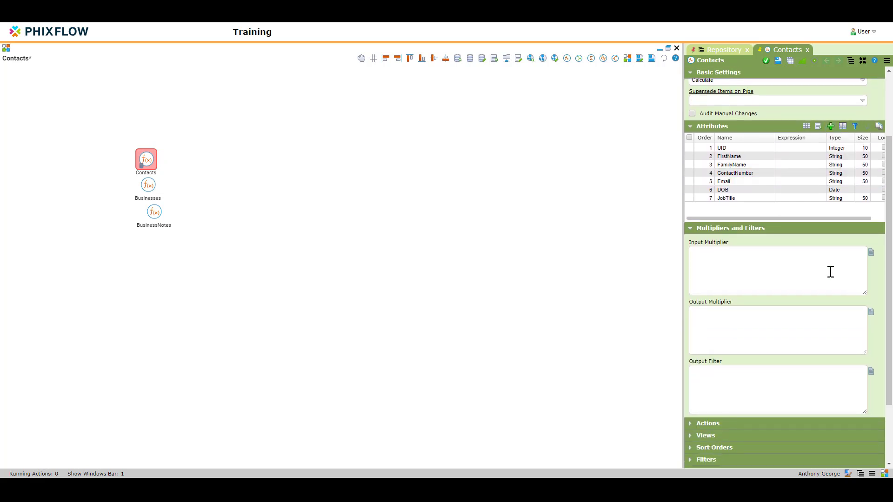
pyautogui.scroll(-1, 731, 369)
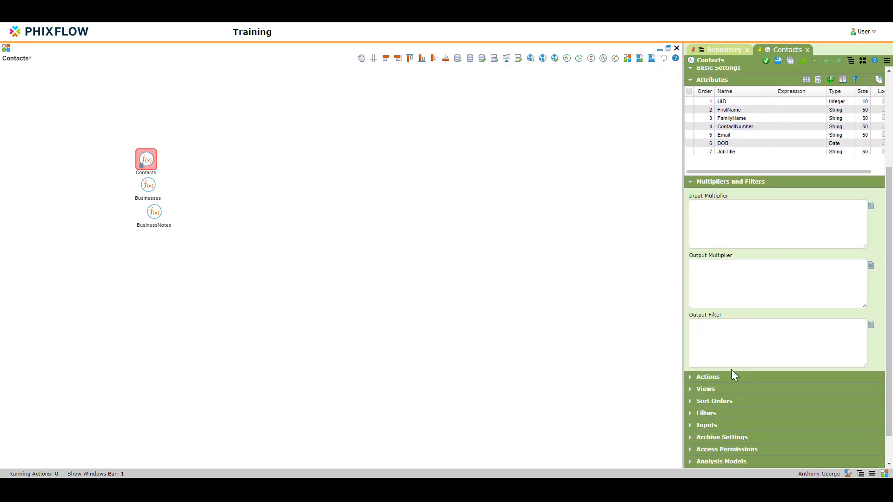
pyautogui.click(690, 390)
pyautogui.click(855, 389)
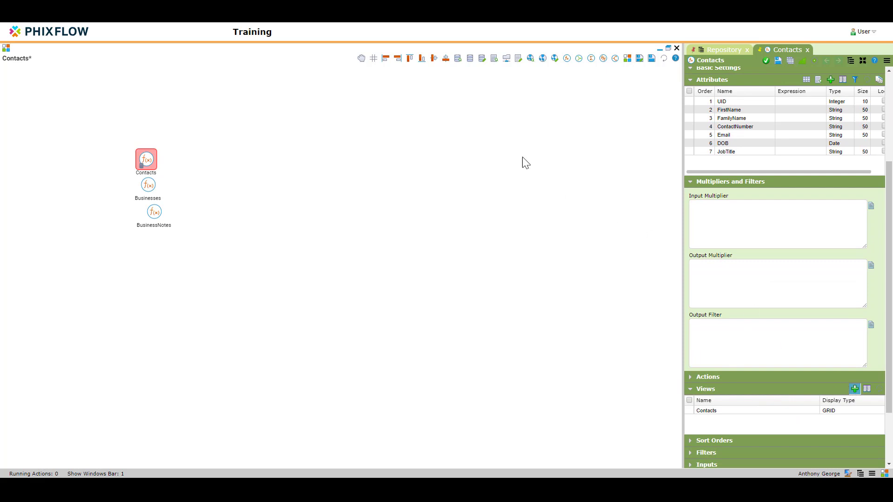
pyautogui.click(492, 108)
pyautogui.write('Business Contacts')
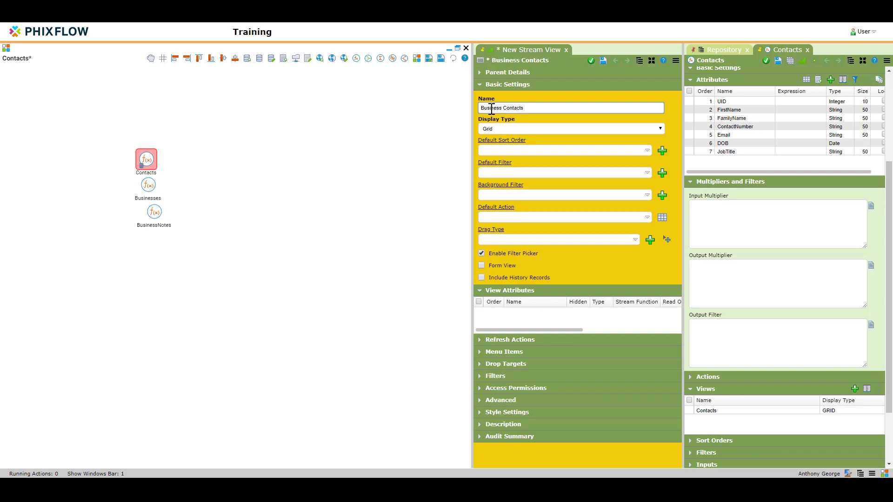
pyautogui.click(602, 63)
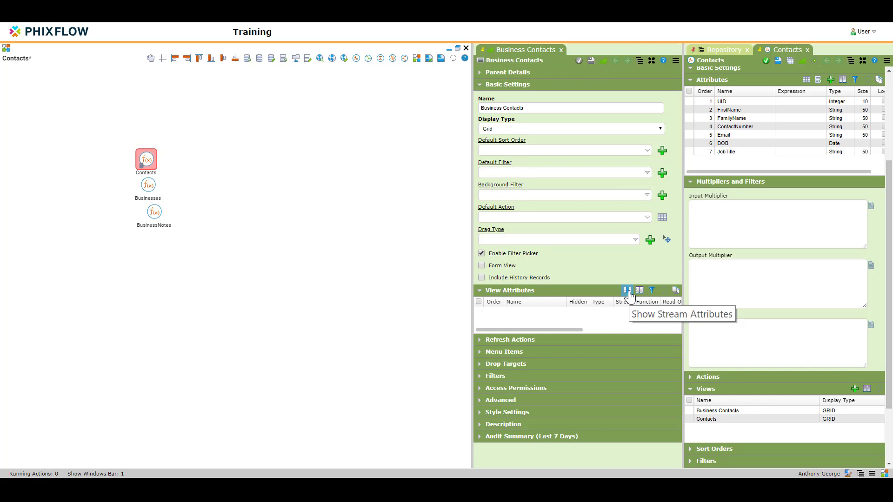
# Add all seven Contacts stream attributes, UID through JobTitle, to the Business Contacts view.
pyautogui.click(628, 292)
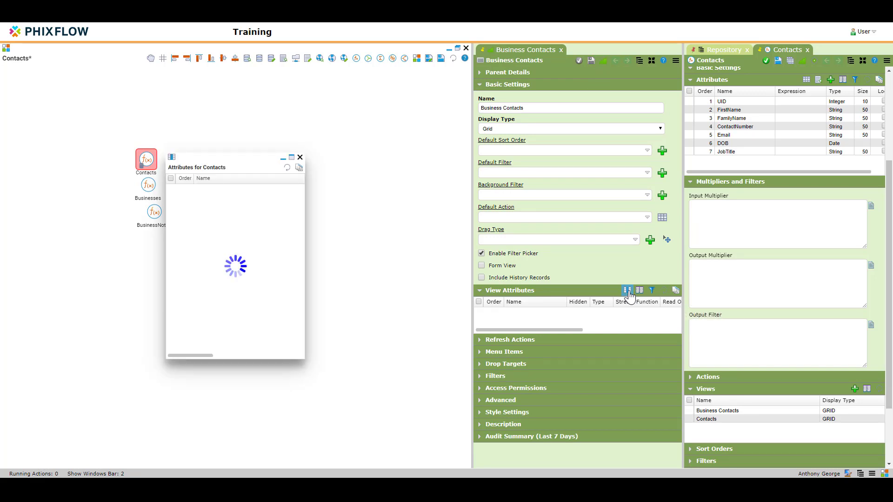
pyautogui.click(170, 178)
pyautogui.moveTo(200, 197); pyautogui.dragTo(486, 315)
pyautogui.click(300, 157)
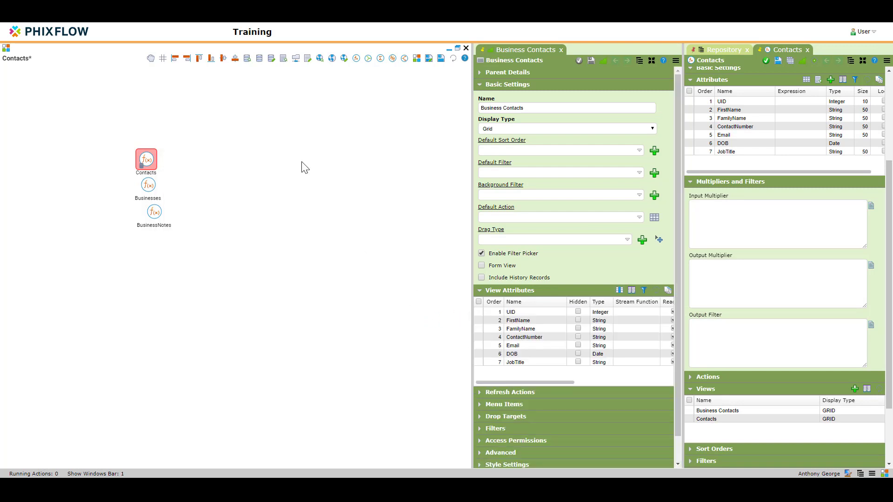
# Set the UID attribute of the Business Contacts view to Hidden, and apply and close the view's settings.
pyautogui.doubleClick(558, 312)
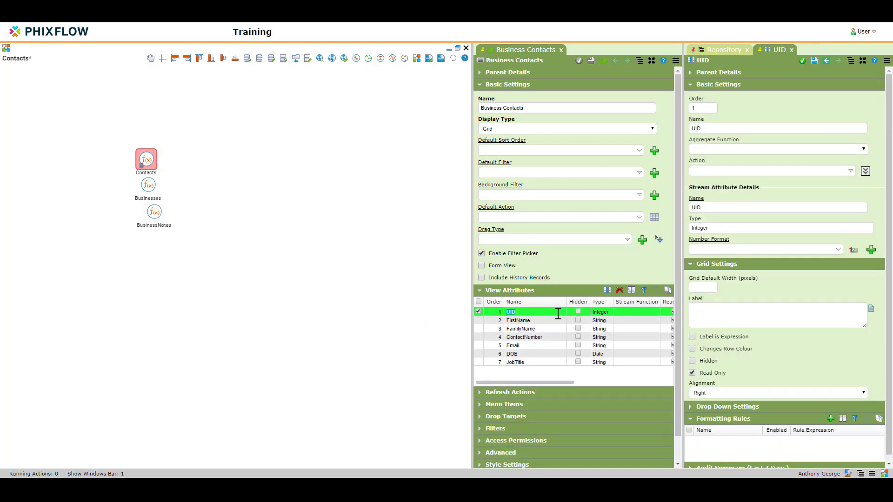
pyautogui.click(692, 361)
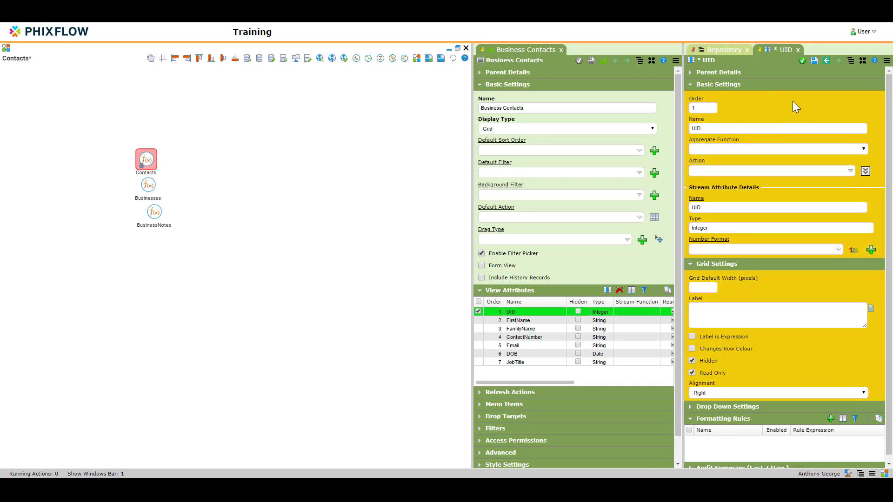
pyautogui.click(802, 61)
pyautogui.click(579, 61)
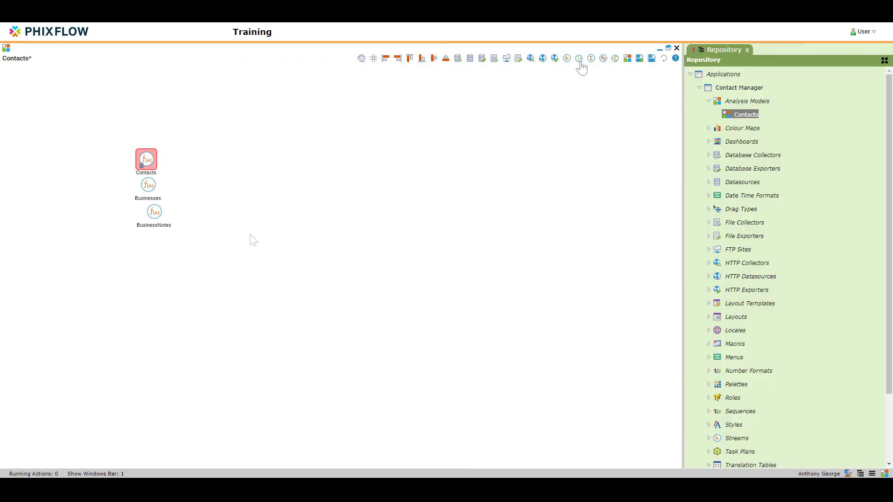
# Move BusinessNotes lower, left-align and evenly space the three streams vertically, and save the Contacts model.
pyautogui.moveTo(155, 213); pyautogui.dragTo(147, 237)
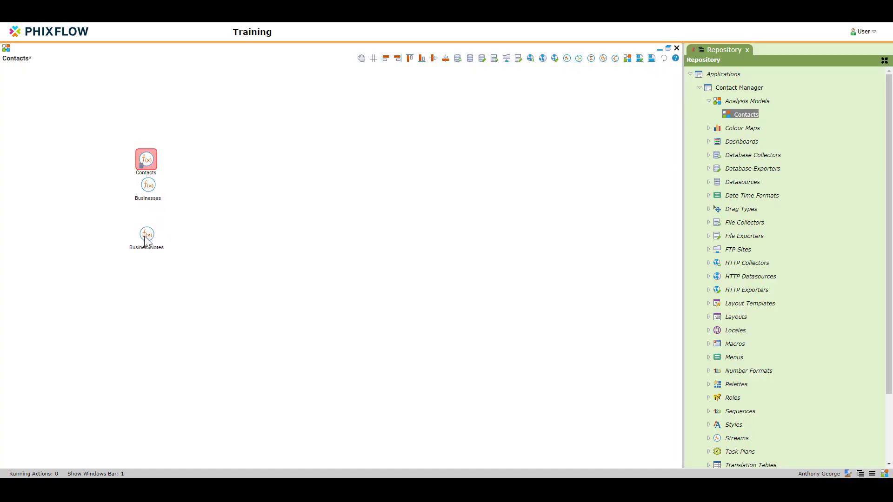
pyautogui.moveTo(206, 265); pyautogui.dragTo(107, 130)
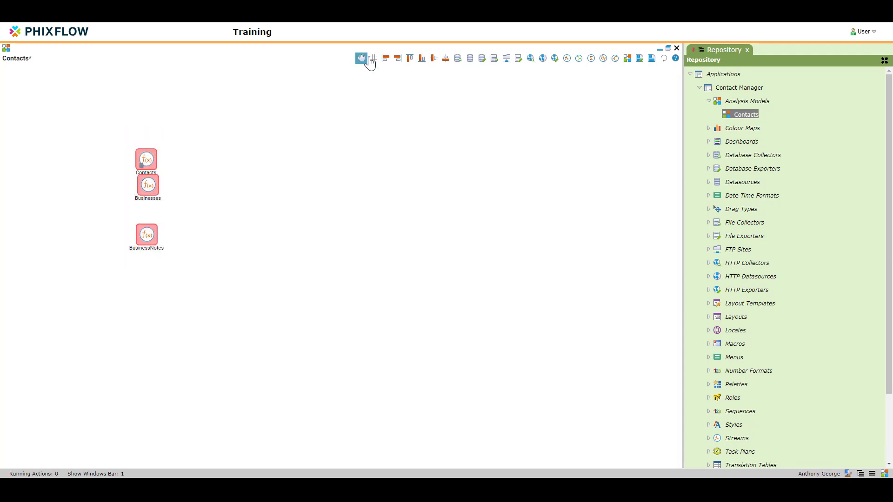
pyautogui.click(386, 62)
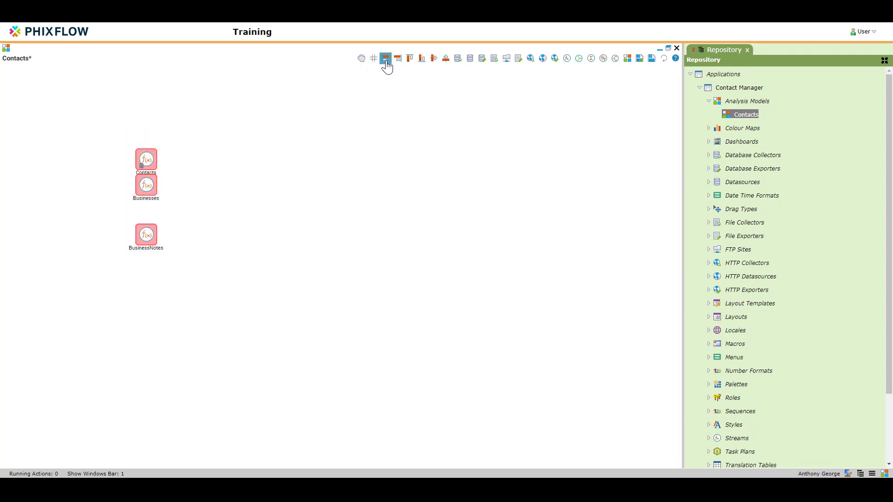
pyautogui.click(444, 61)
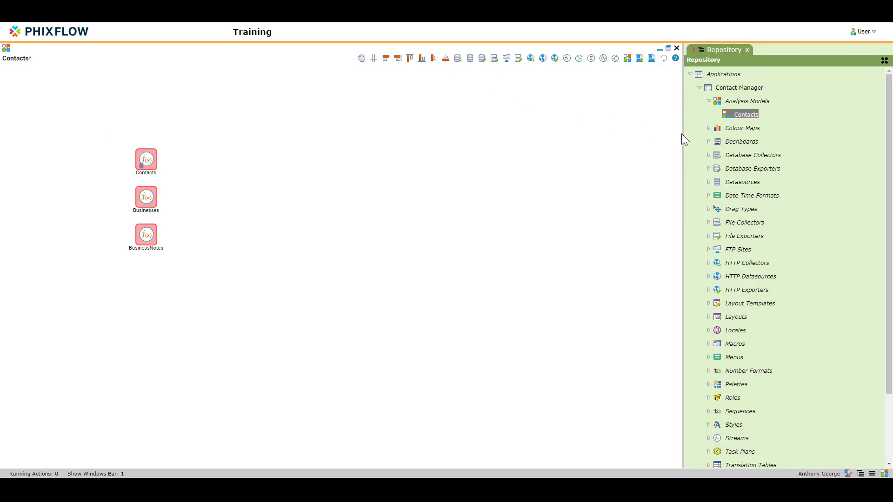
pyautogui.click(652, 58)
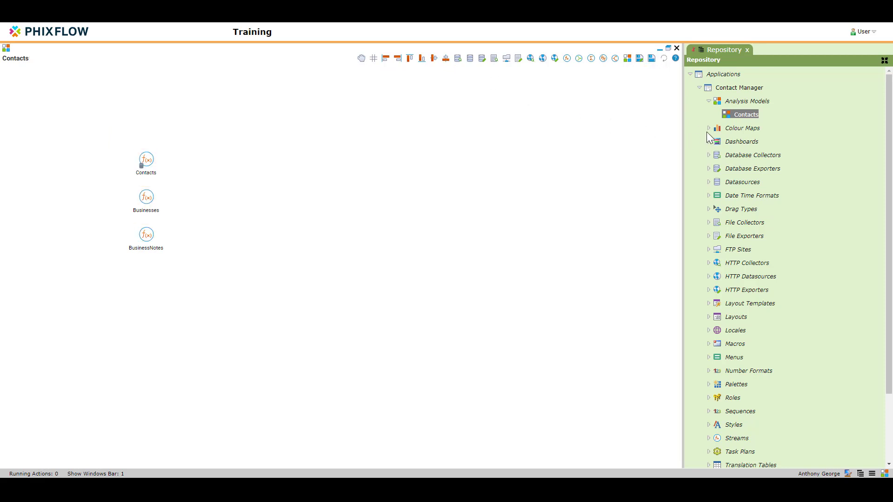
# Create a dashboard named Businesses with Open Maximised enabled, and save and close its settings.
pyautogui.click(709, 142)
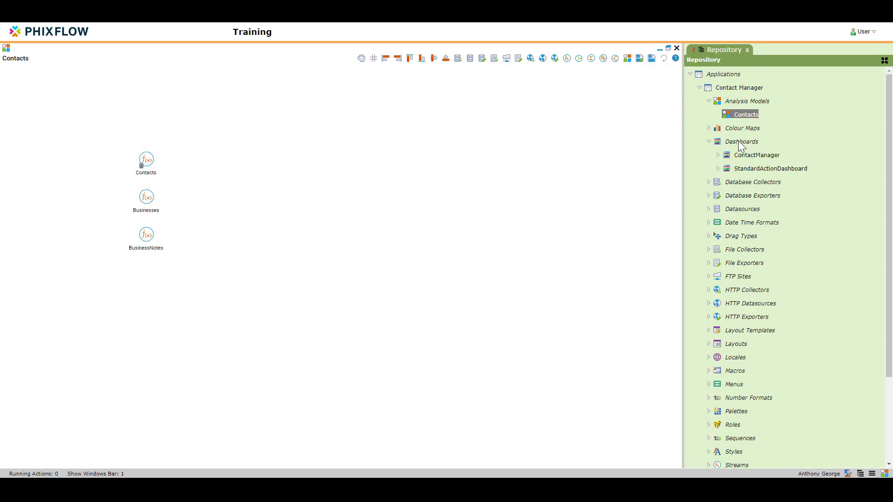
pyautogui.rightClick(739, 142)
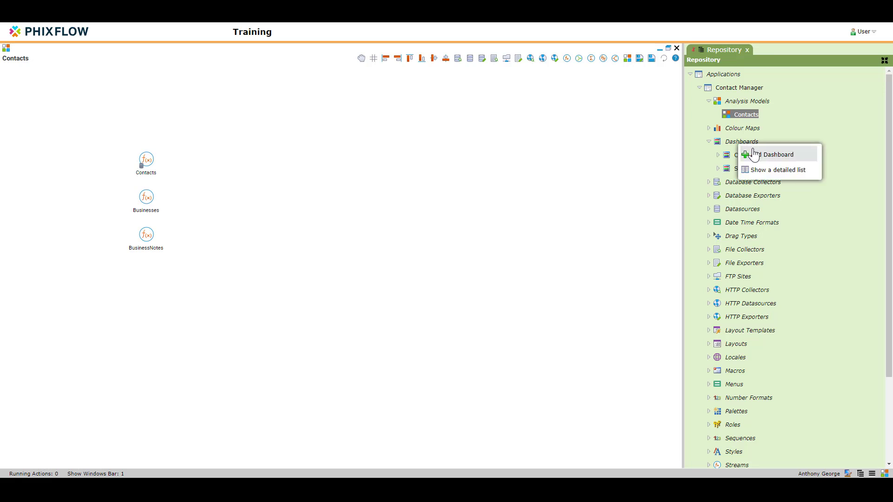
pyautogui.click(753, 154)
pyautogui.click(732, 108)
pyautogui.write('B')
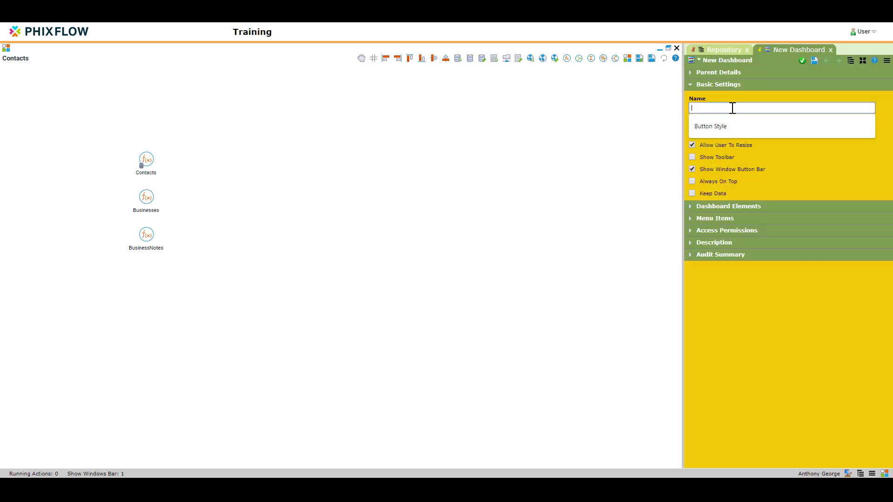
pyautogui.write('usinesses')
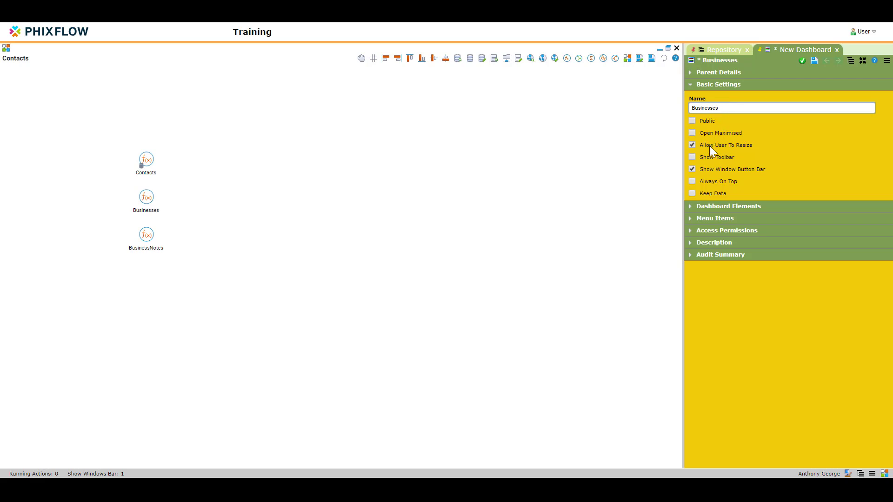
pyautogui.click(692, 133)
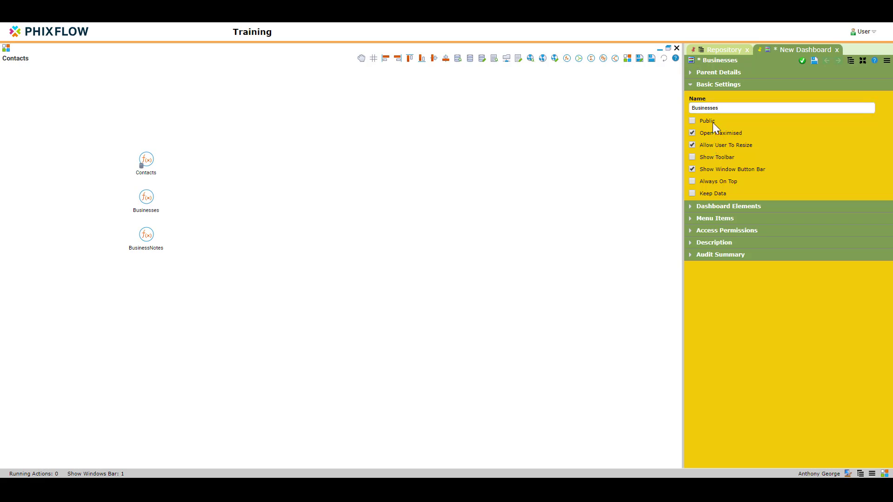
pyautogui.click(814, 61)
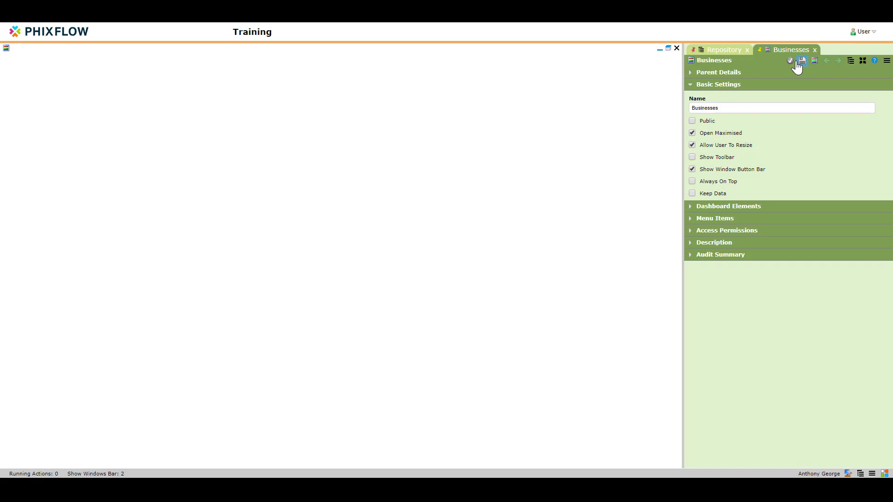
pyautogui.click(790, 61)
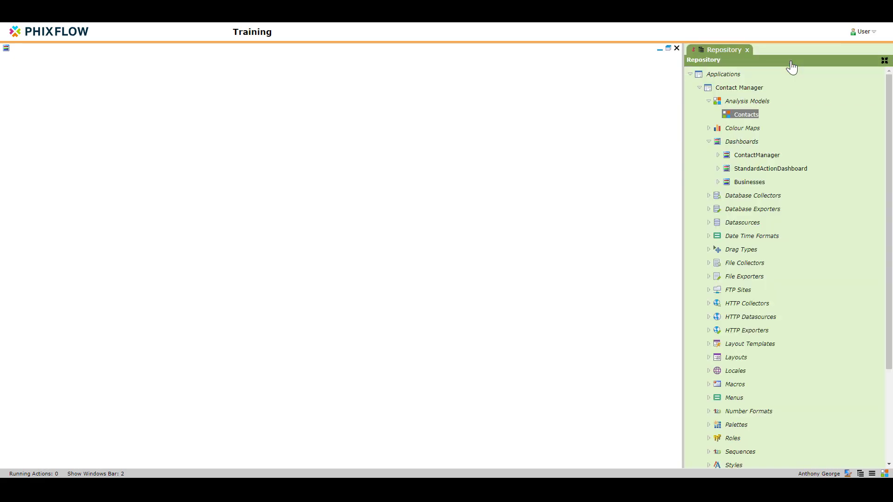
# Divide the dashboard with a vertical bar, split its left pane with a horizontal bar, and widen the left panes.
pyautogui.rightClick(324, 224)
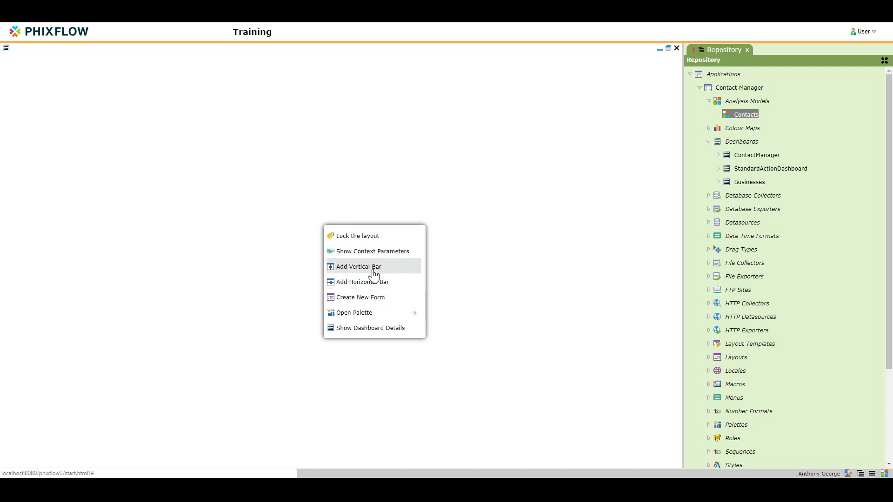
pyautogui.click(373, 270)
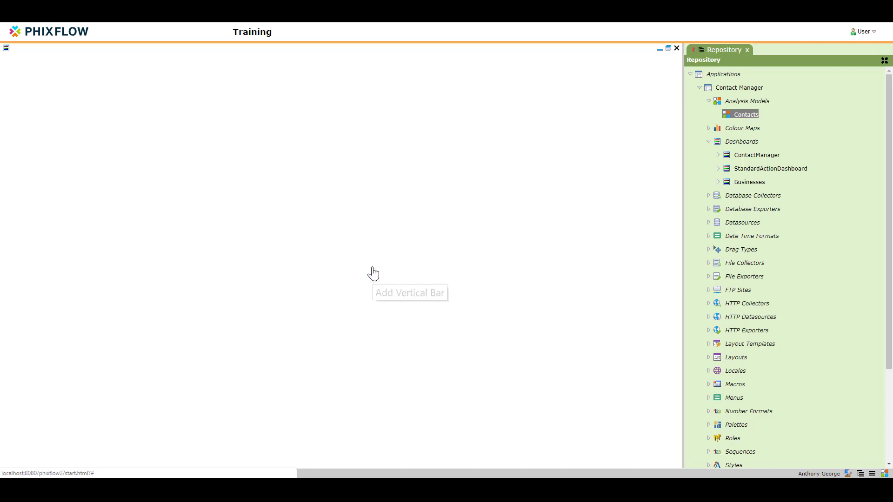
pyautogui.rightClick(214, 244)
pyautogui.click(247, 304)
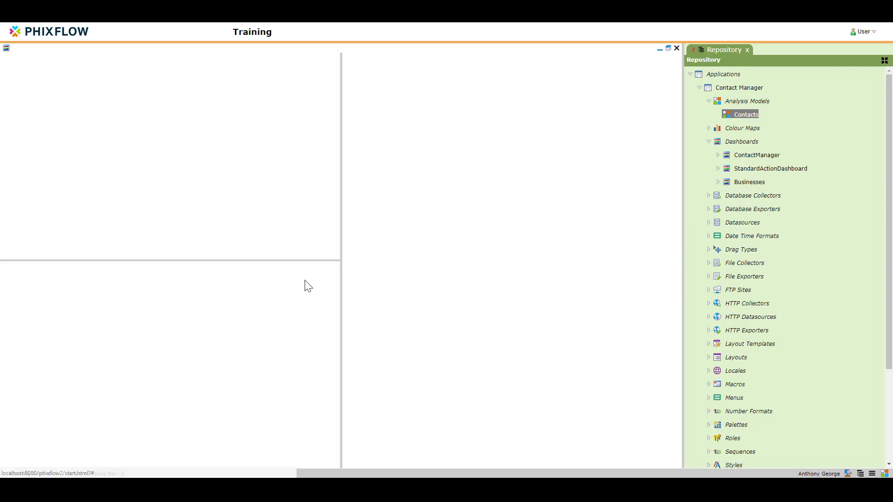
pyautogui.moveTo(341, 247); pyautogui.dragTo(577, 252)
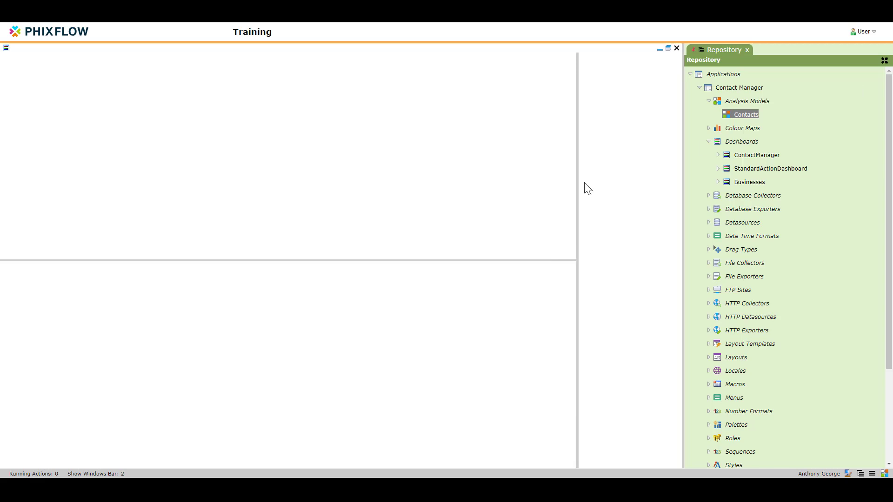
# Place the Businesses stream from the Contacts model in the dashboard's upper-left pane as a new Grid view.
pyautogui.click(94, 474)
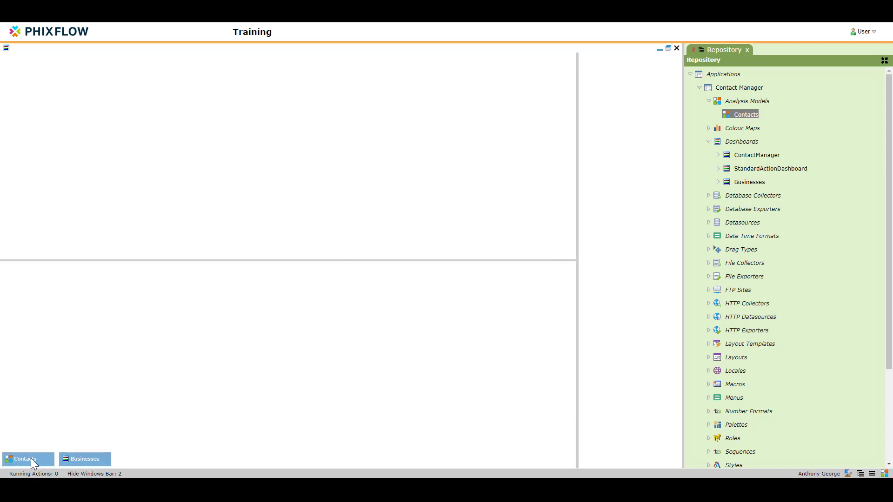
pyautogui.click(31, 458)
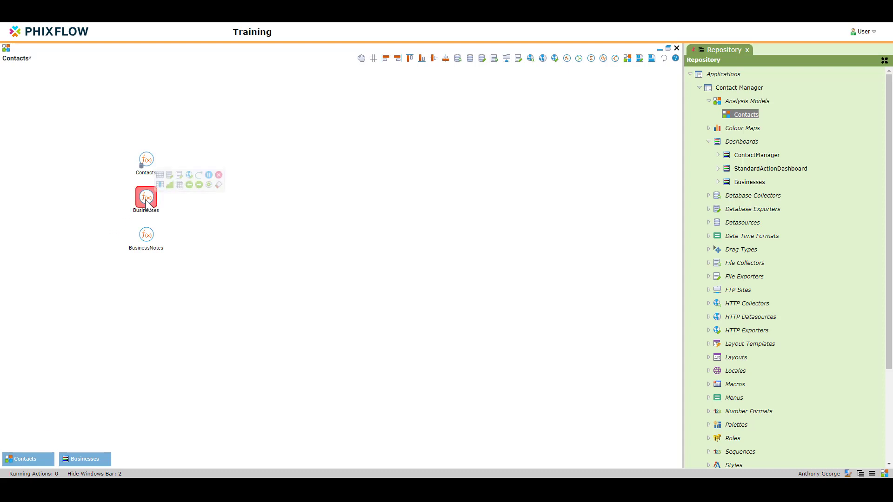
pyautogui.doubleClick(146, 199)
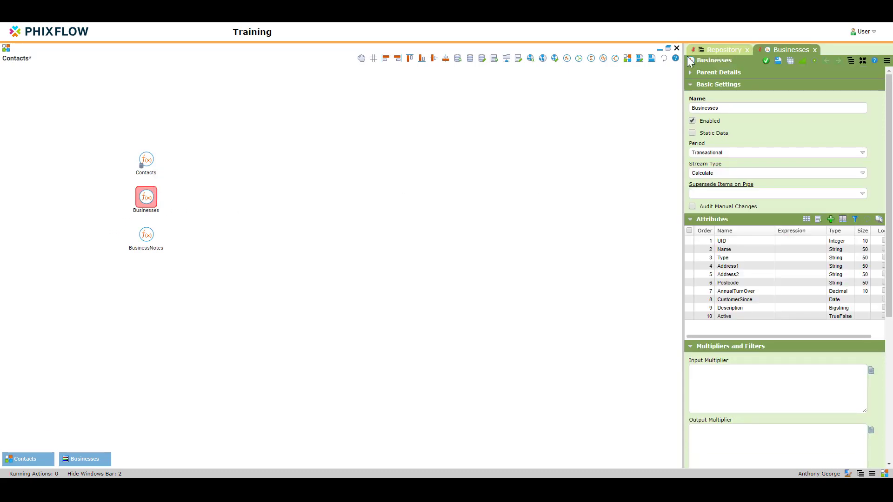
pyautogui.click(661, 50)
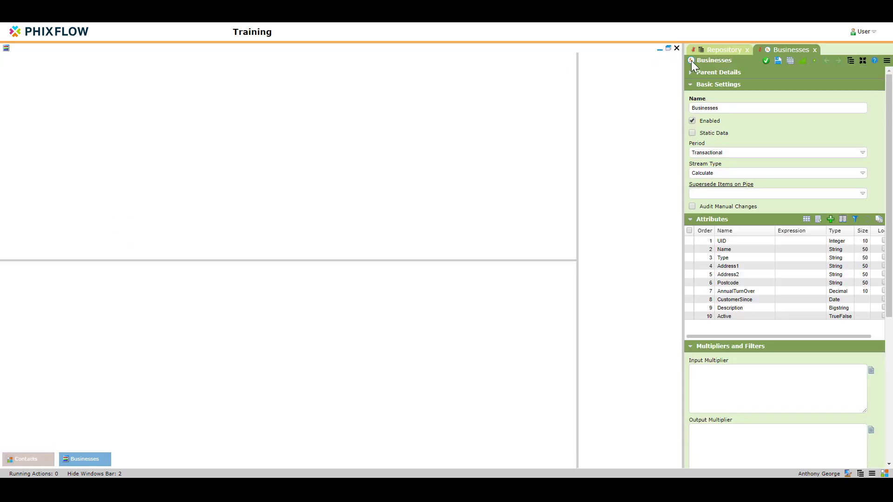
pyautogui.moveTo(691, 60); pyautogui.dragTo(192, 164)
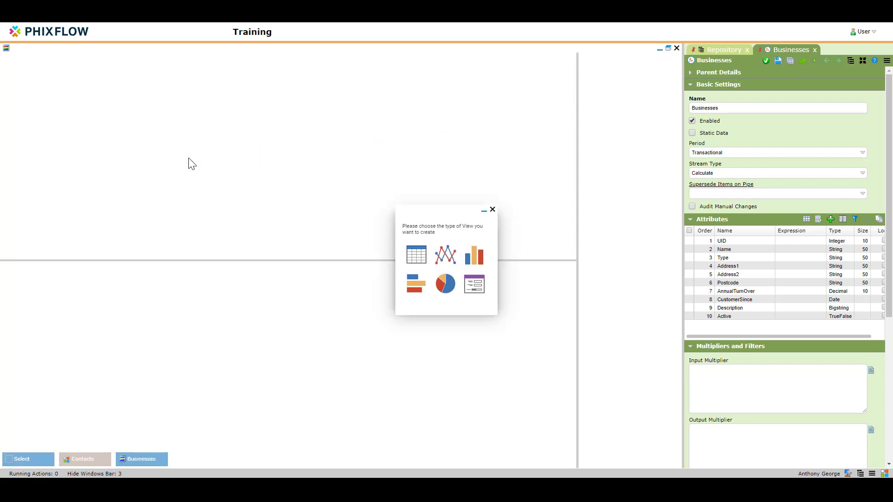
pyautogui.click(415, 259)
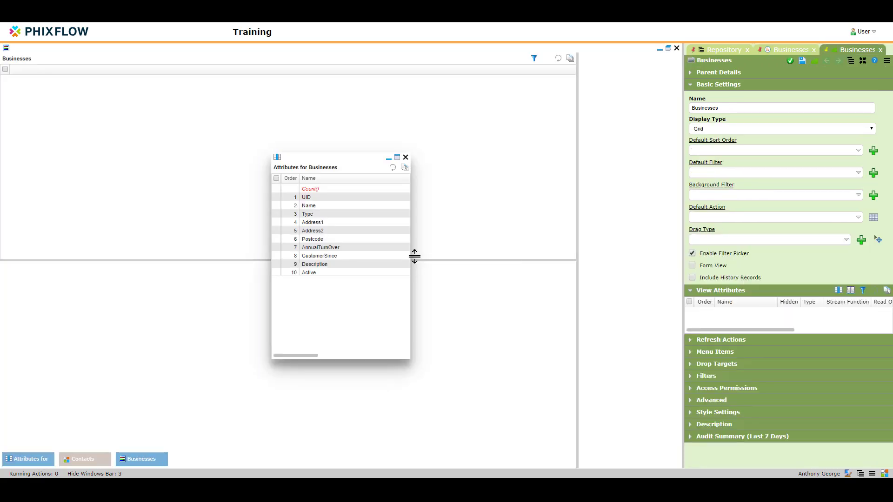
# Add all ten Businesses stream attributes, UID through Active, to the Businesses grid.
pyautogui.click(276, 178)
pyautogui.moveTo(262, 183); pyautogui.dragTo(130, 73)
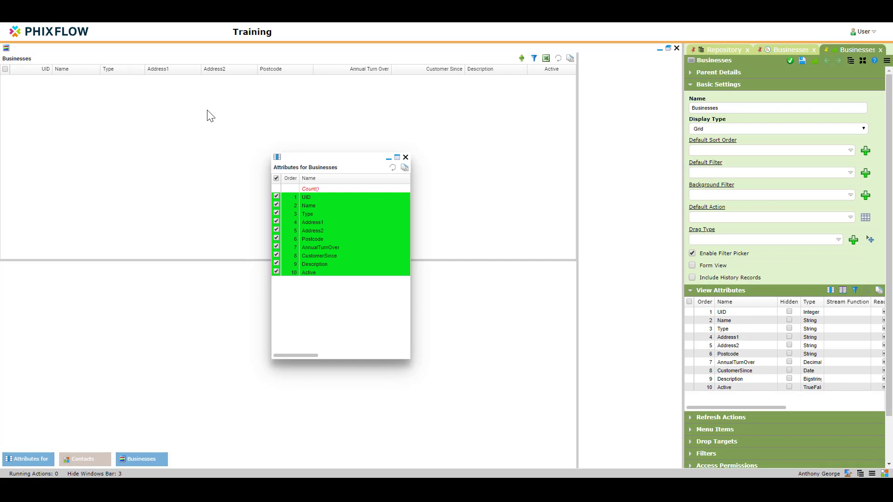
pyautogui.click(405, 158)
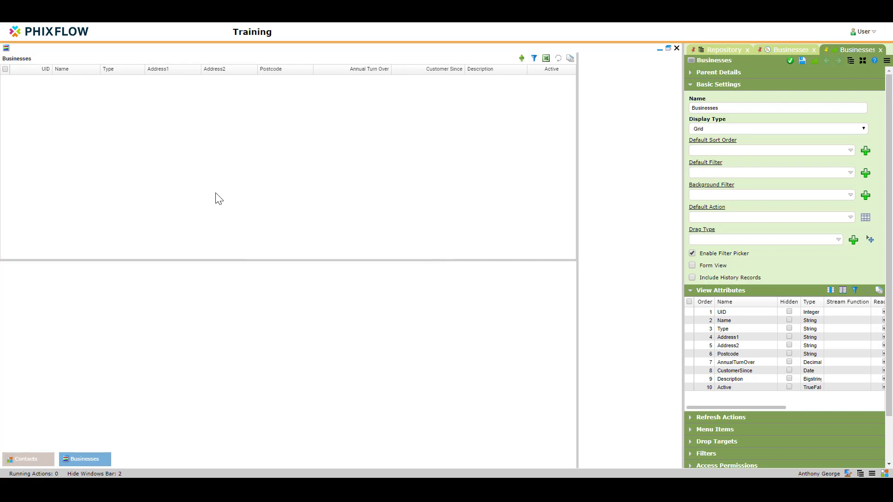
# Create a form named BusinessDetails in the dashboard's lower-left pane, and save and close its settings.
pyautogui.rightClick(189, 295)
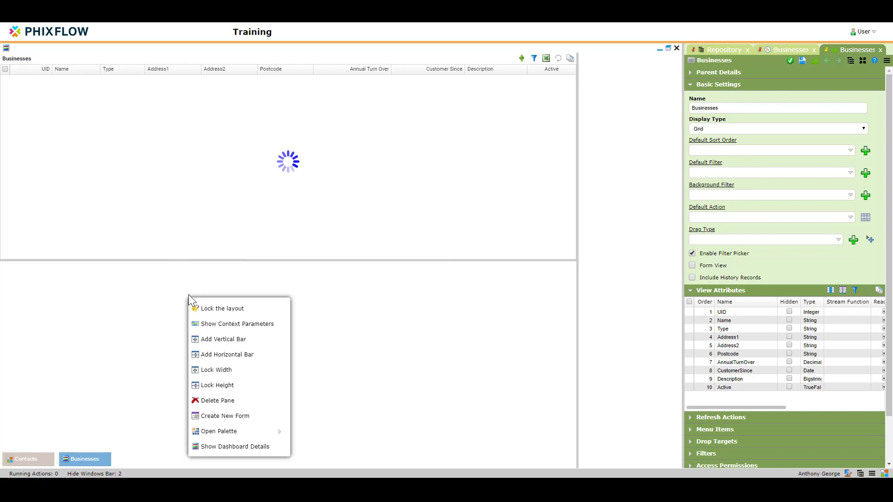
pyautogui.click(225, 419)
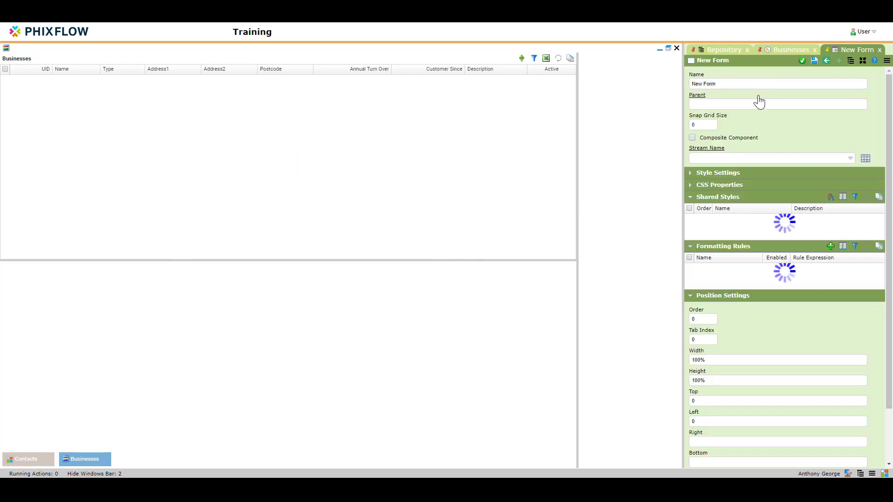
pyautogui.write('BusinessDetails')
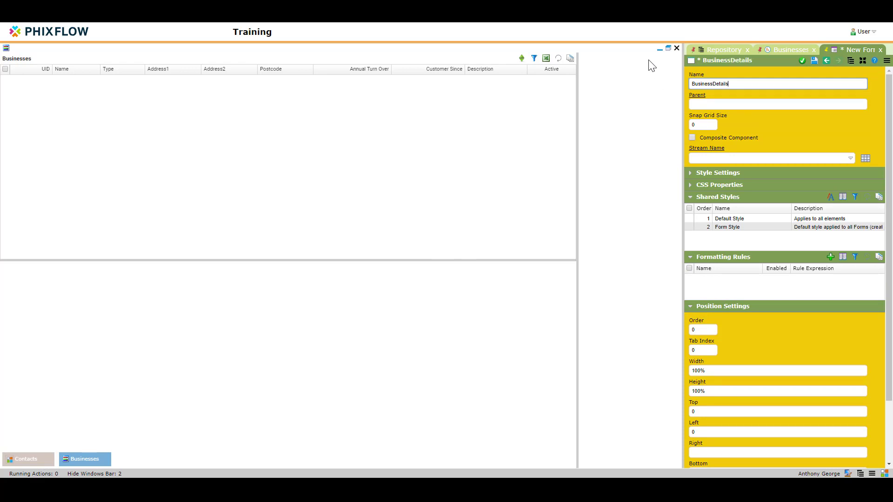
pyautogui.click(802, 61)
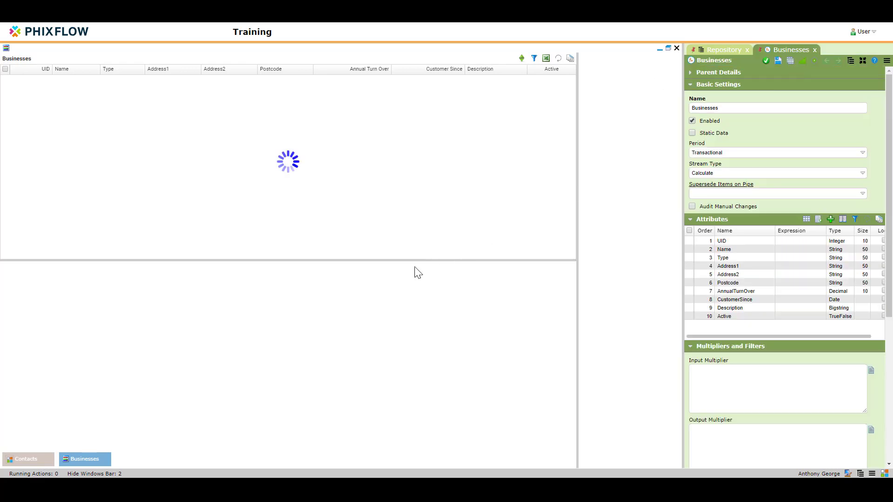
# Add a Tabs component from the Basic Components palette to the BusinessDetails form.
pyautogui.rightClick(381, 289)
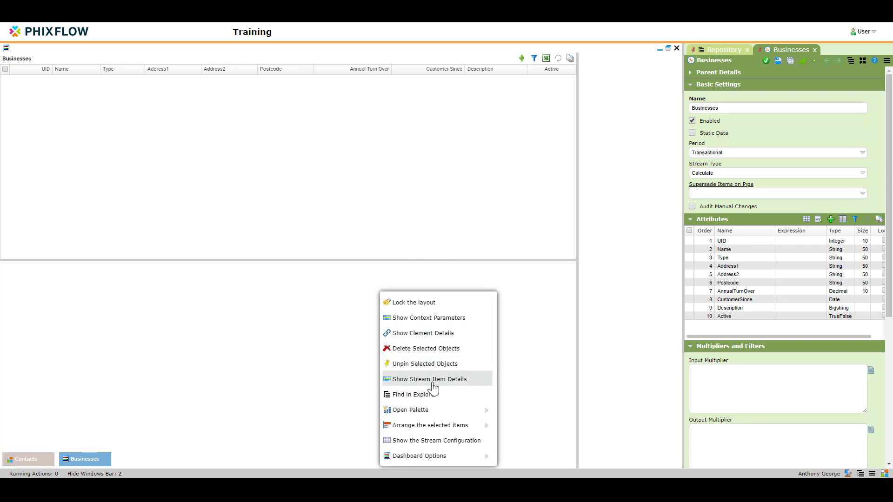
pyautogui.moveTo(492, 410)
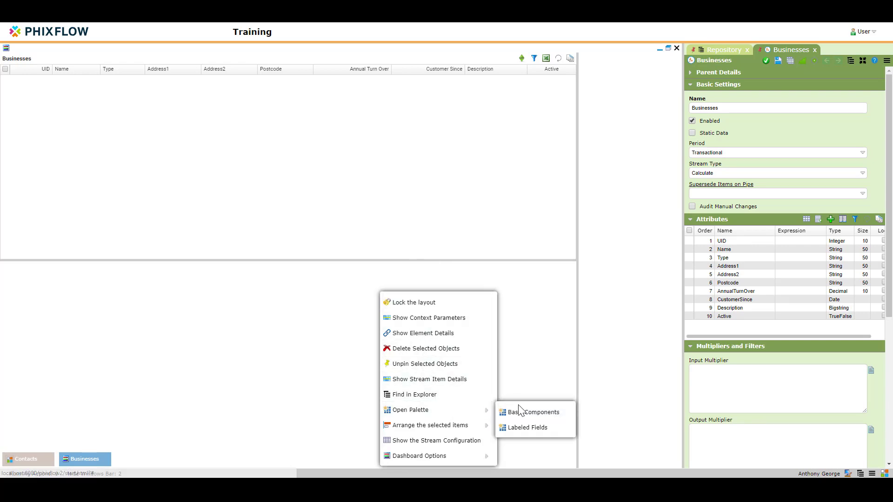
pyautogui.click(523, 409)
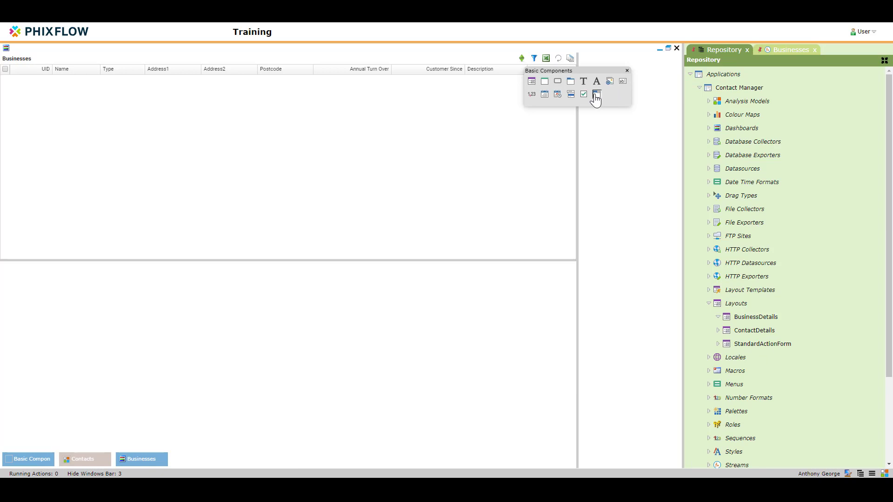
pyautogui.moveTo(596, 95); pyautogui.dragTo(358, 354)
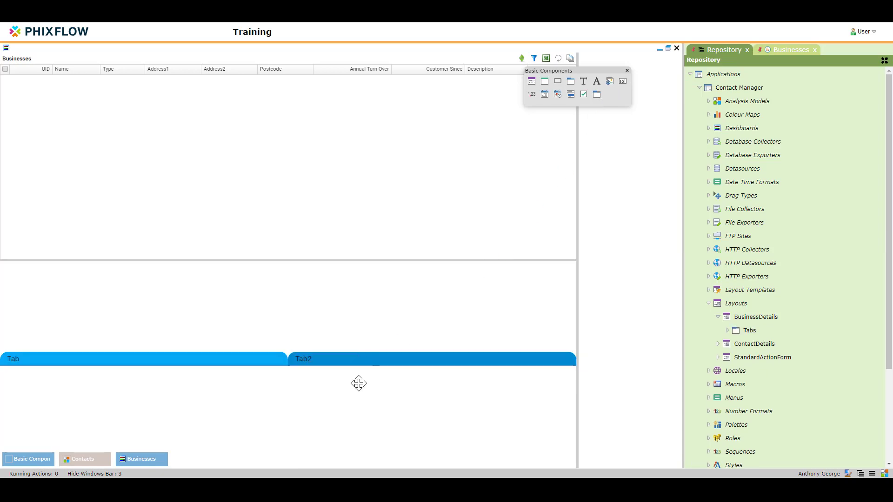
# Locate the Tabs component under the BusinessDetails layout in the repository, set its Top position to 0px, and save it.
pyautogui.click(359, 383)
pyautogui.rightClick(358, 383)
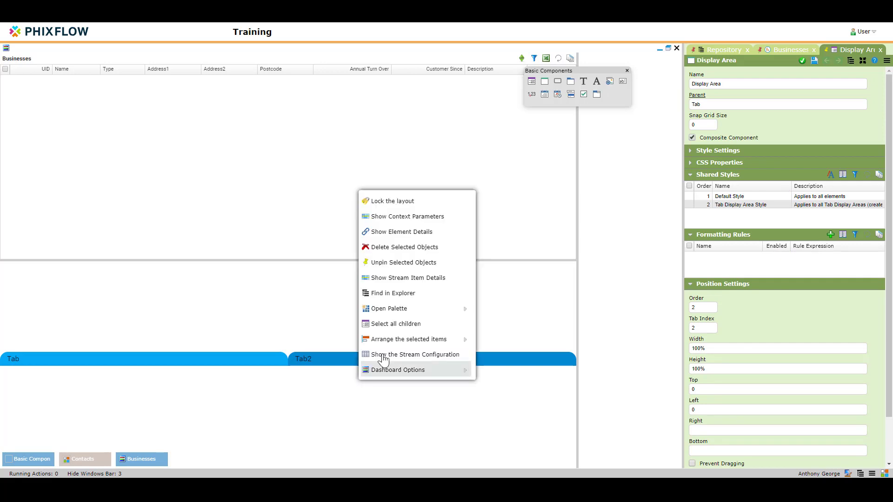
pyautogui.click(387, 293)
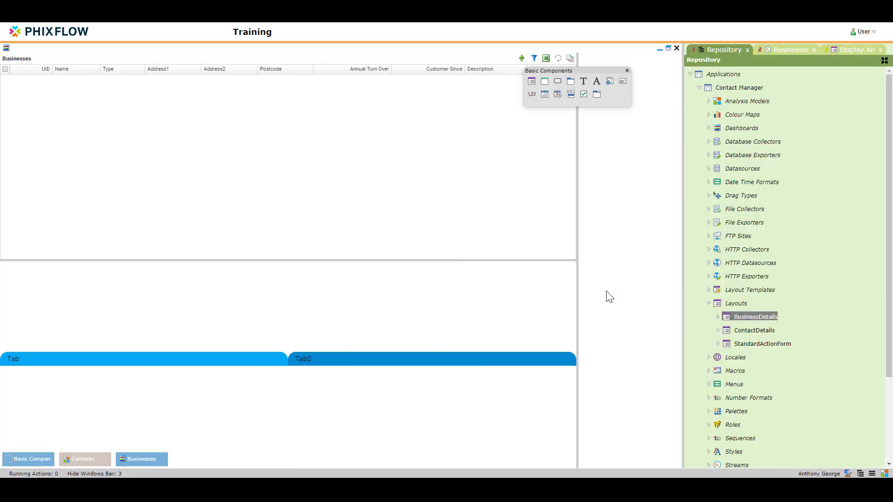
pyautogui.click(718, 317)
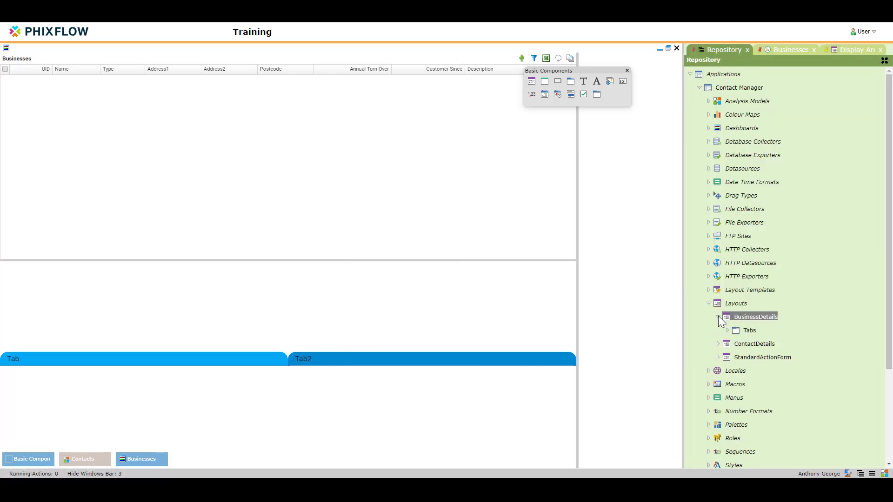
pyautogui.click(741, 331)
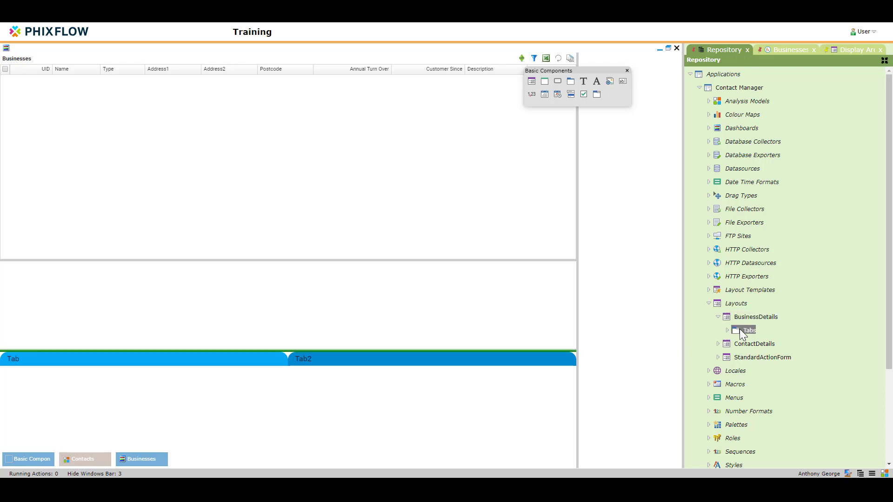
pyautogui.doubleClick(744, 330)
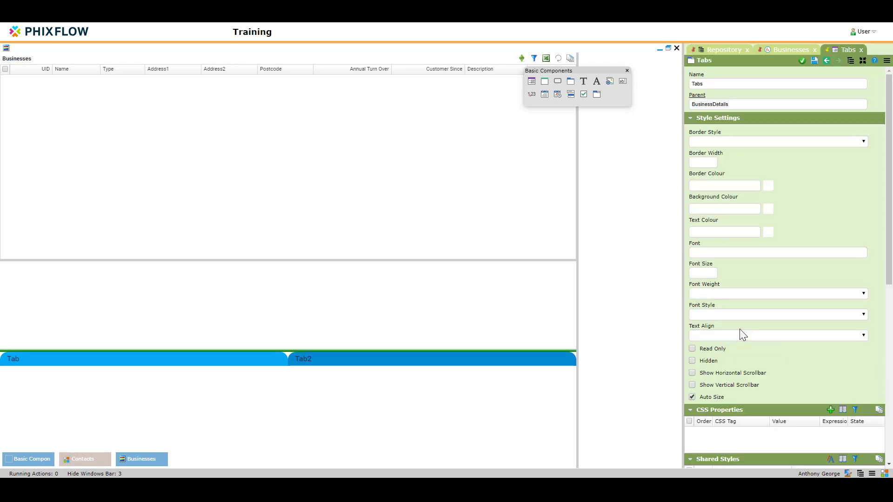
pyautogui.scroll(-6, 740, 335)
pyautogui.scroll(-2, 740, 330)
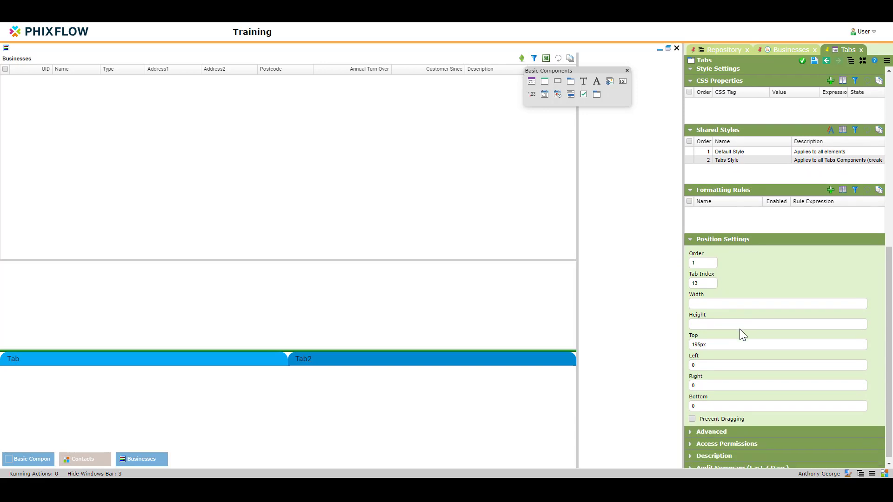
pyautogui.moveTo(722, 339); pyautogui.dragTo(681, 339)
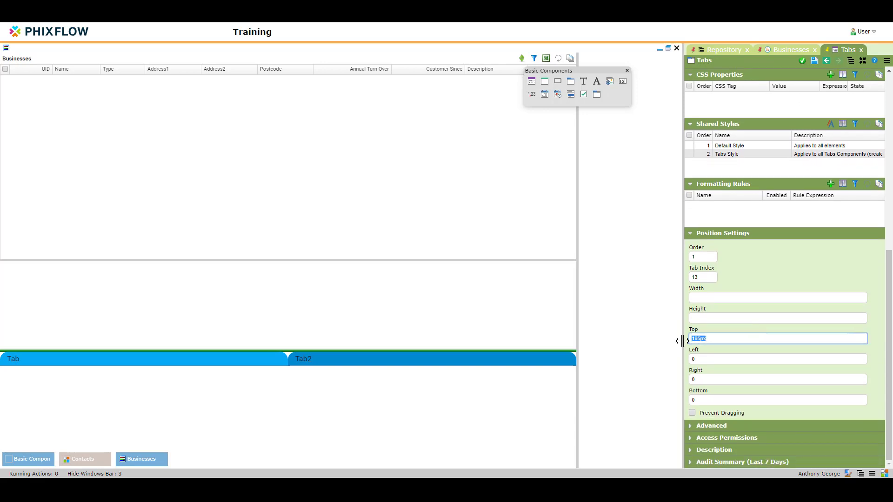
pyautogui.write('0px')
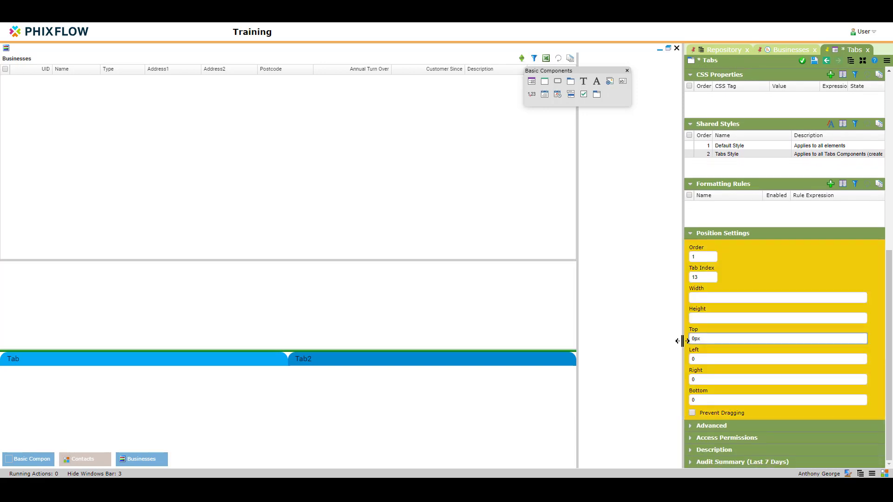
pyautogui.click(813, 61)
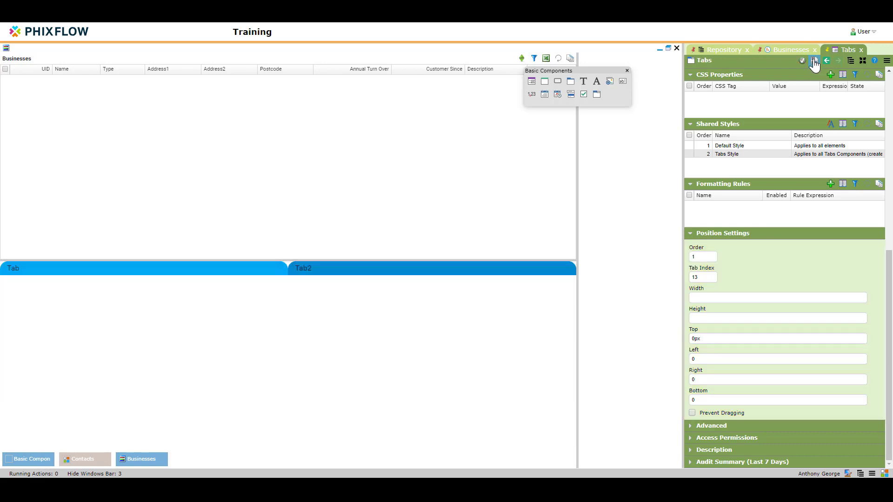
# Set the first tab's label text to Business, and save and close the label's settings.
pyautogui.click(17, 268)
pyautogui.click(17, 268)
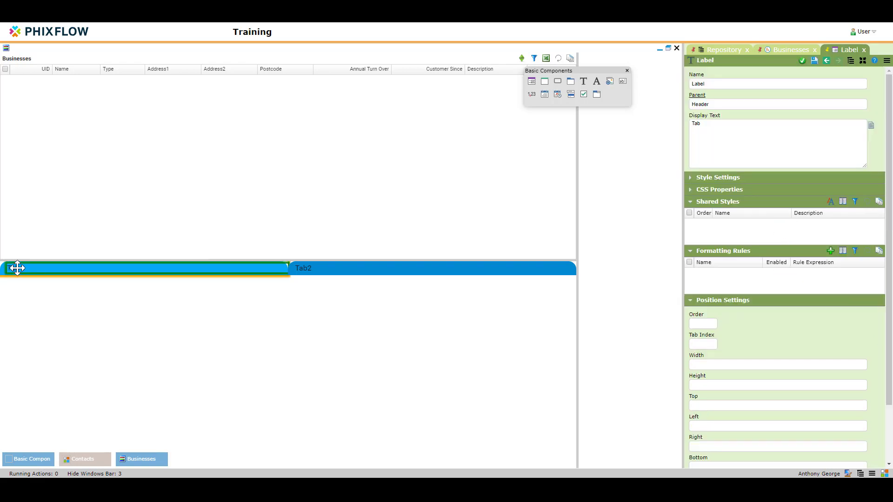
pyautogui.moveTo(720, 124); pyautogui.dragTo(680, 125)
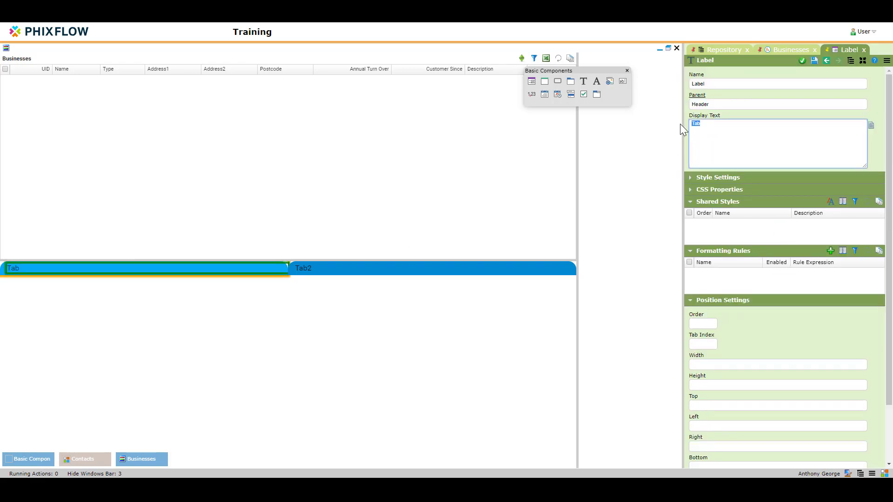
pyautogui.write('Business')
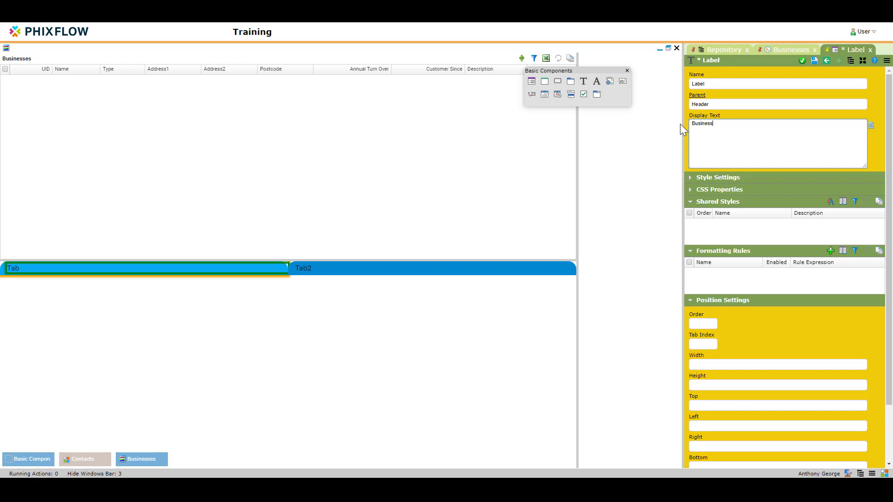
pyautogui.click(801, 61)
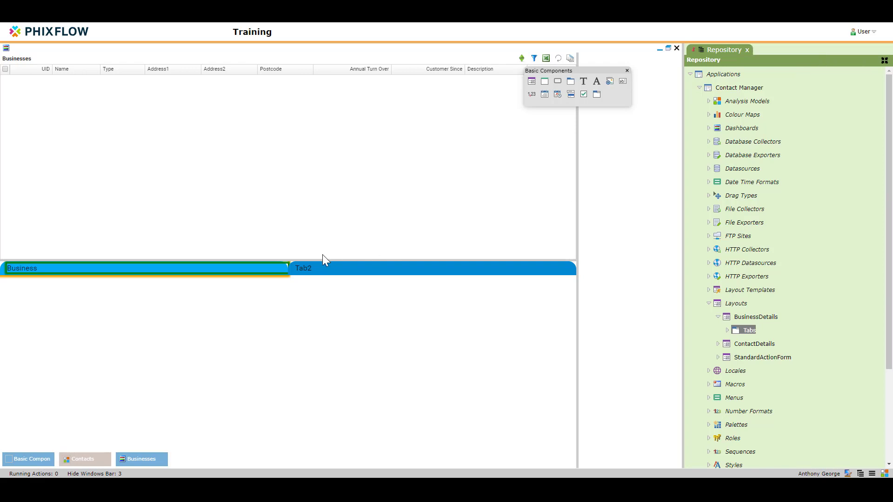
# Set the second tab's label text to Business Details, and save and close the label's settings.
pyautogui.doubleClick(305, 269)
pyautogui.click(306, 269)
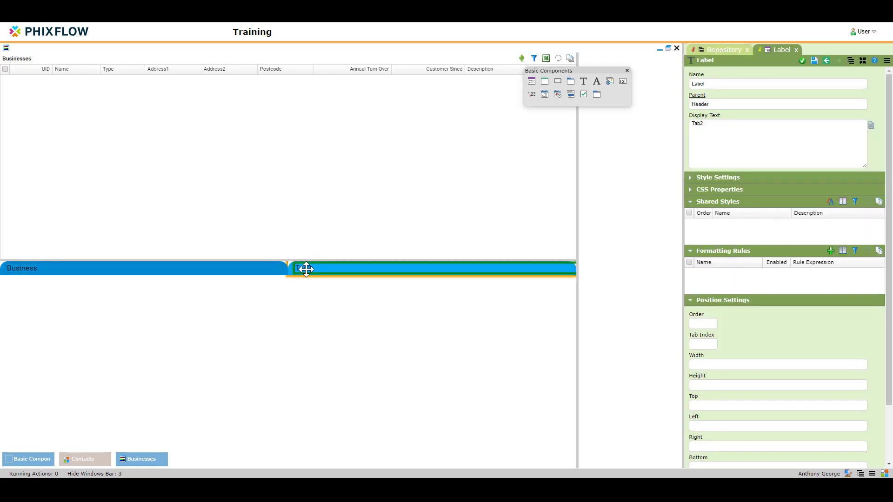
pyautogui.write('Business Details')
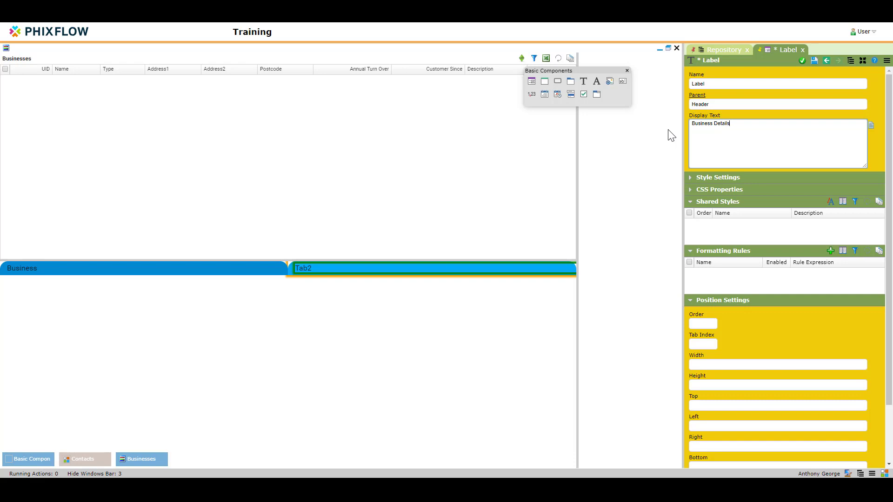
pyautogui.click(801, 61)
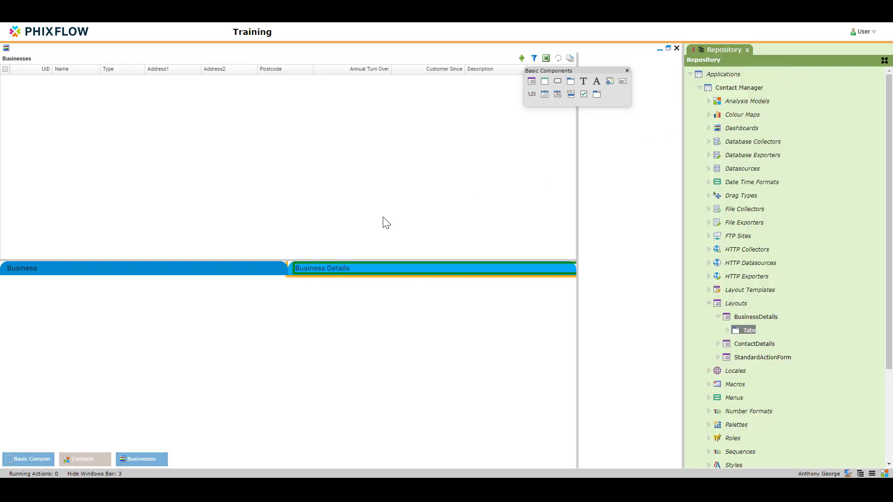
# Insert the StandardActionForm layout template into the Business tab's display area.
pyautogui.click(165, 268)
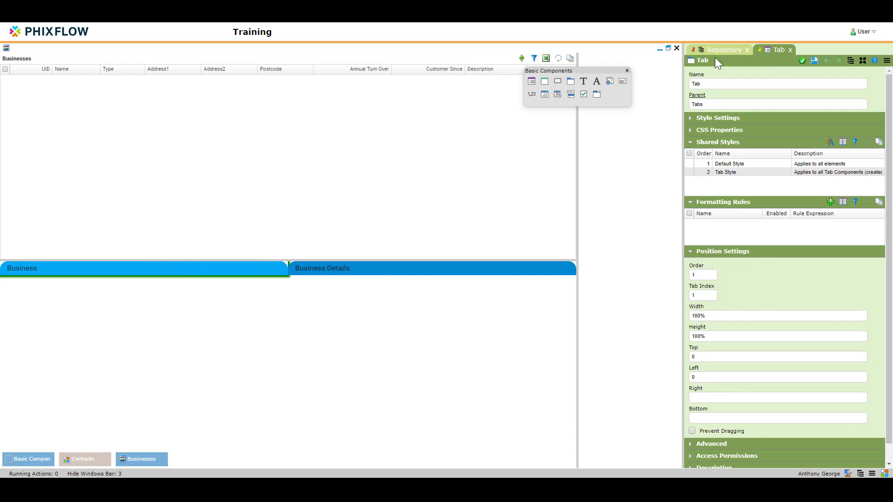
pyautogui.click(722, 51)
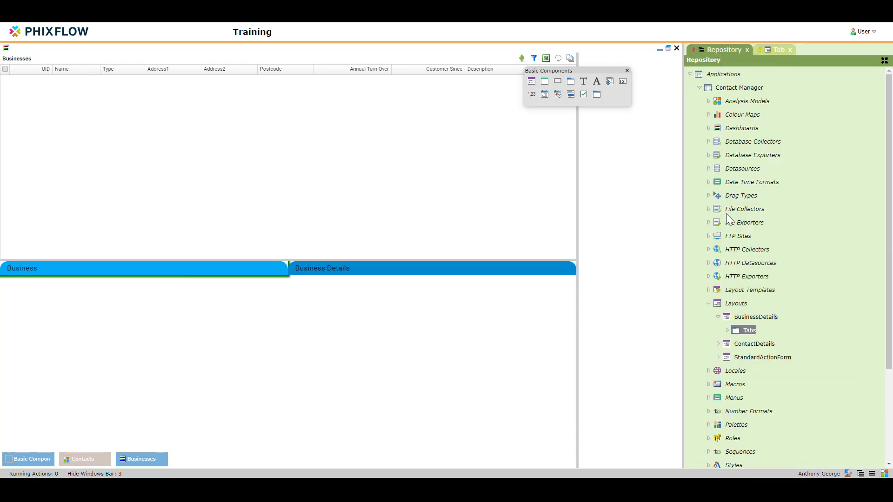
pyautogui.click(709, 304)
pyautogui.click(709, 289)
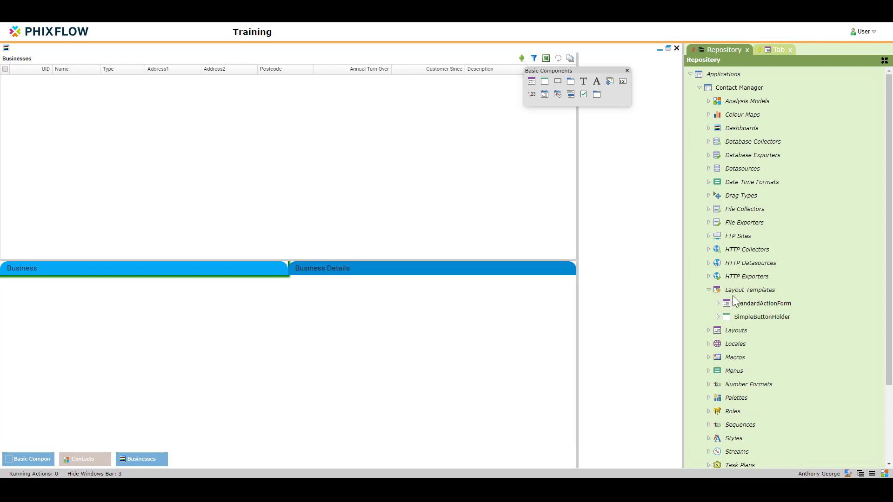
pyautogui.moveTo(747, 302); pyautogui.dragTo(483, 323)
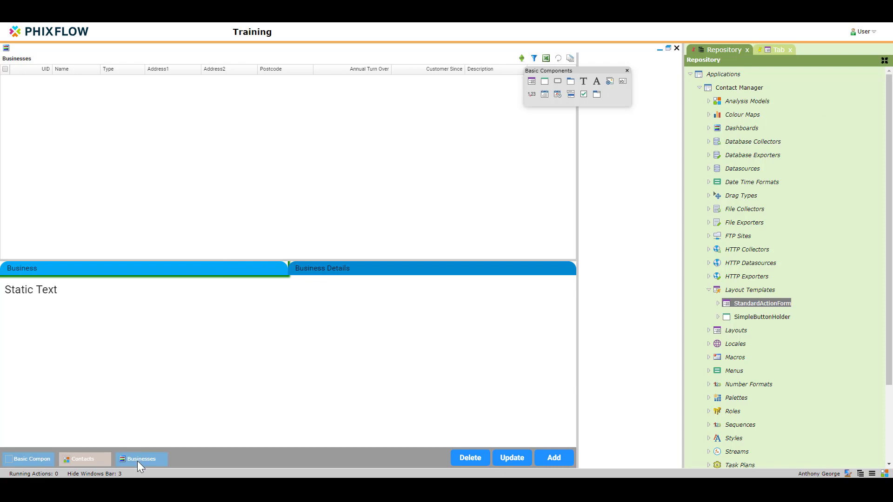
# Add all ten attributes of the Contacts model's Businesses stream as fields in the body of the Business tab's form.
pyautogui.click(82, 459)
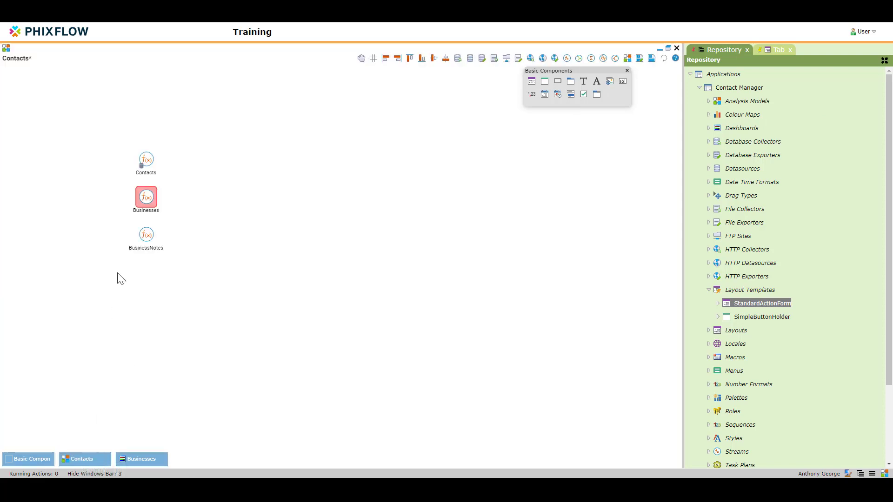
pyautogui.doubleClick(146, 197)
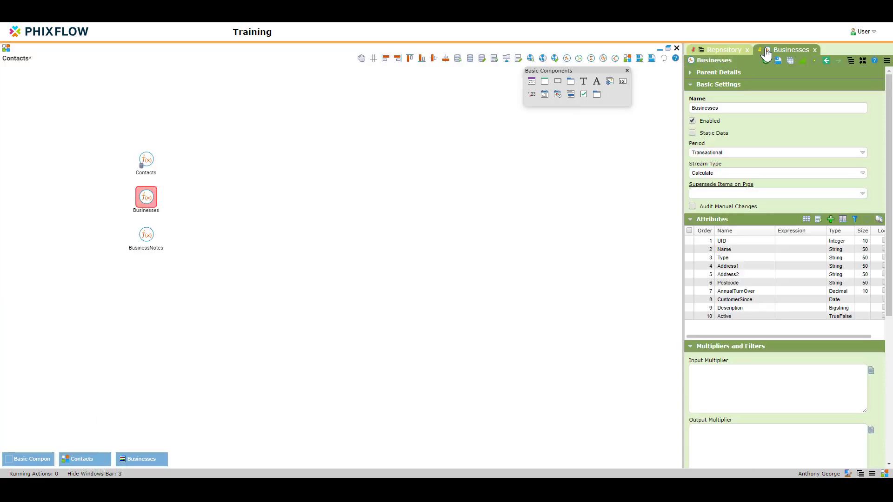
pyautogui.click(660, 49)
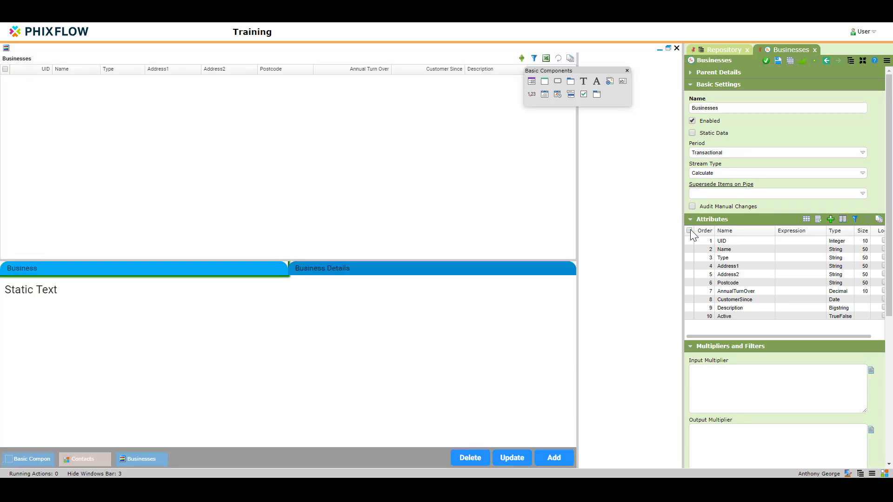
pyautogui.click(691, 230)
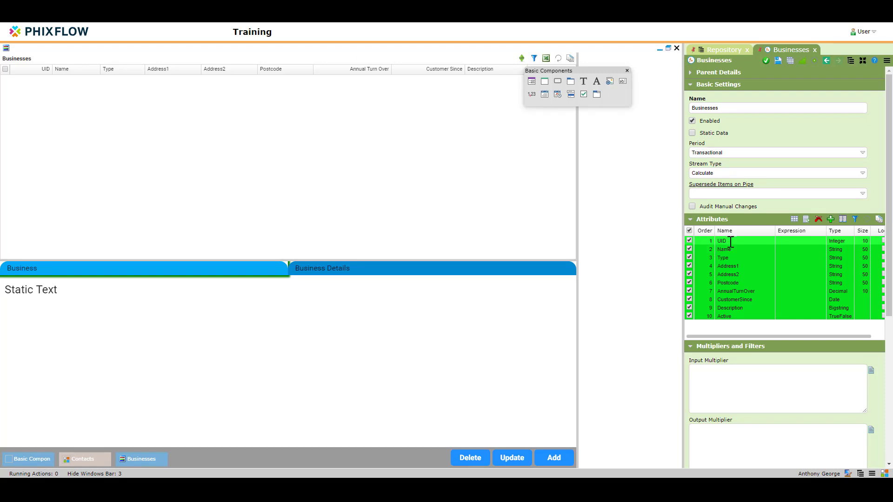
pyautogui.moveTo(651, 262); pyautogui.dragTo(44, 325)
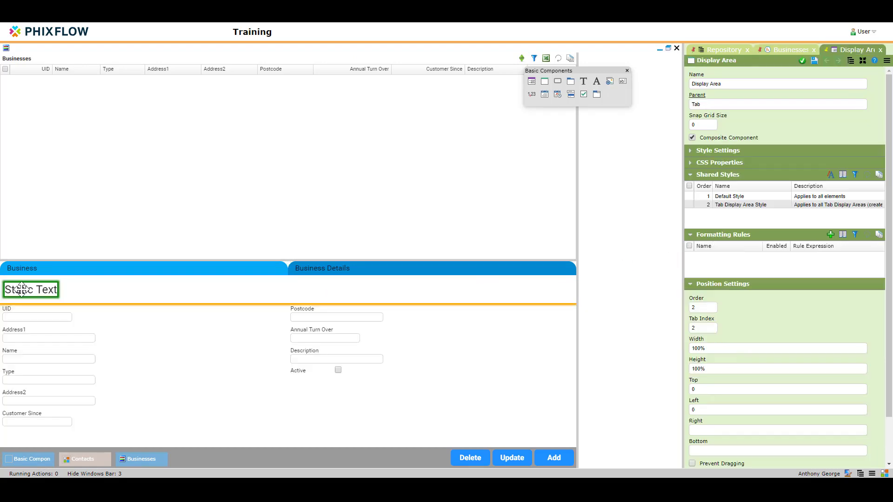
# Set the Business tab's static heading text to Details, and save and close its settings.
pyautogui.moveTo(719, 124); pyautogui.dragTo(673, 134)
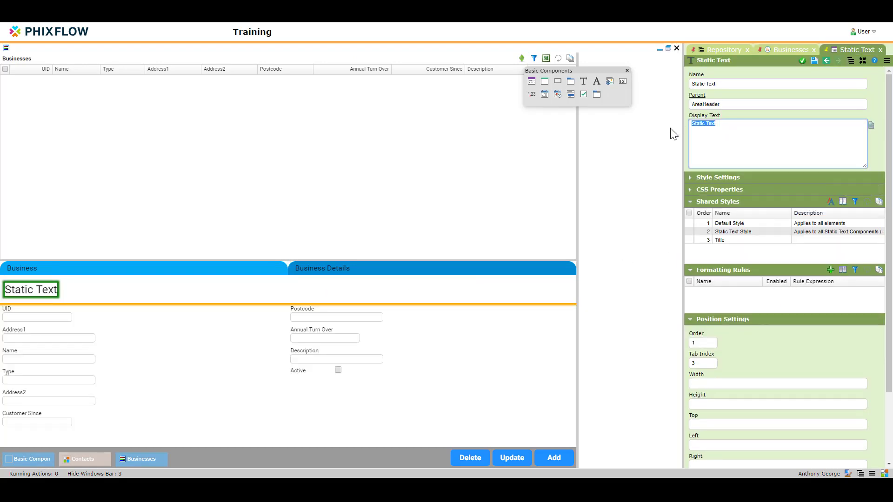
pyautogui.write('Details')
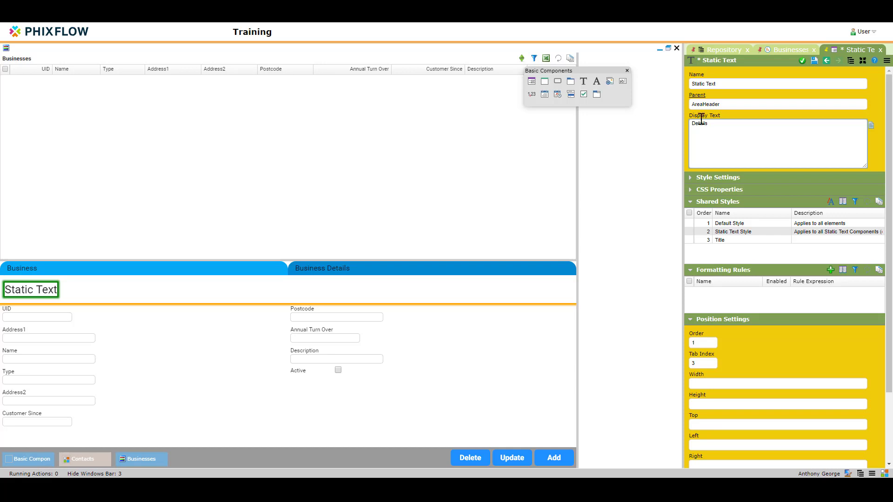
pyautogui.click(803, 63)
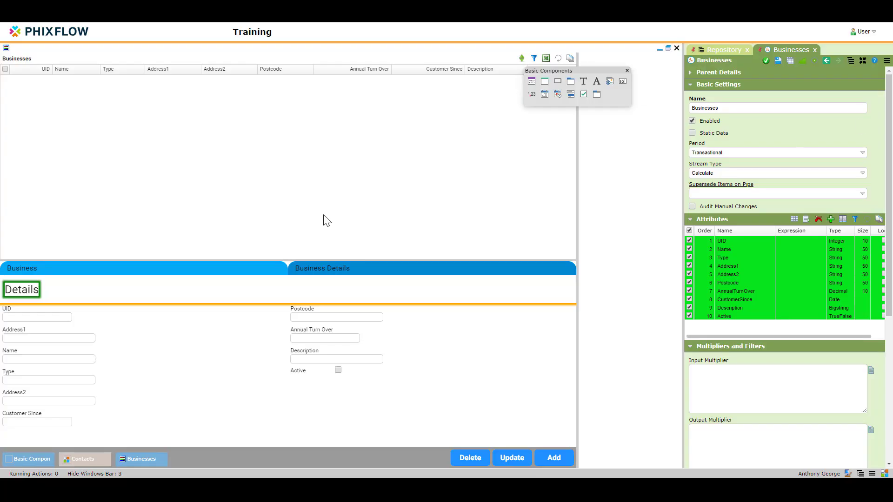
# Make the UID field in the Business tab's form hidden, and save and close its settings.
pyautogui.click(24, 315)
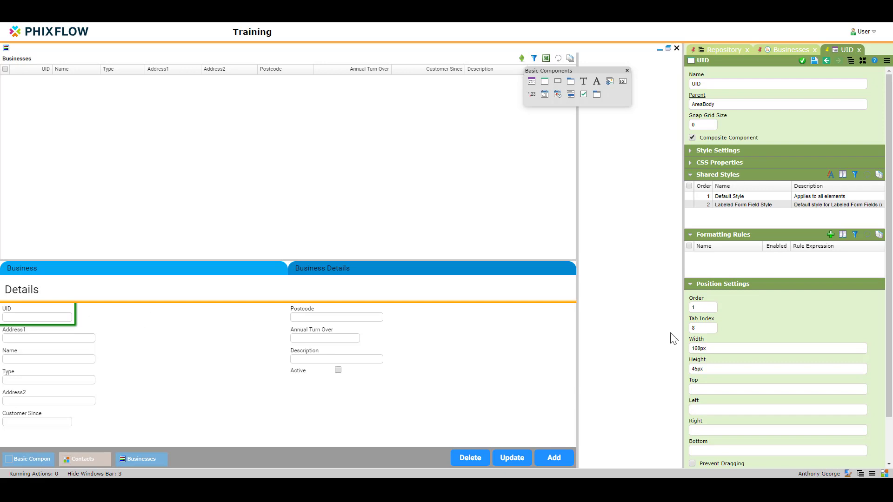
pyautogui.click(691, 150)
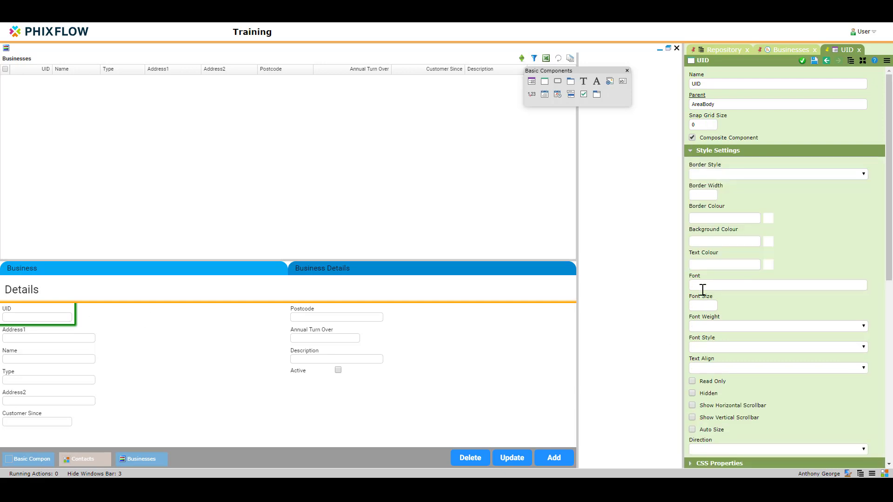
pyautogui.click(693, 393)
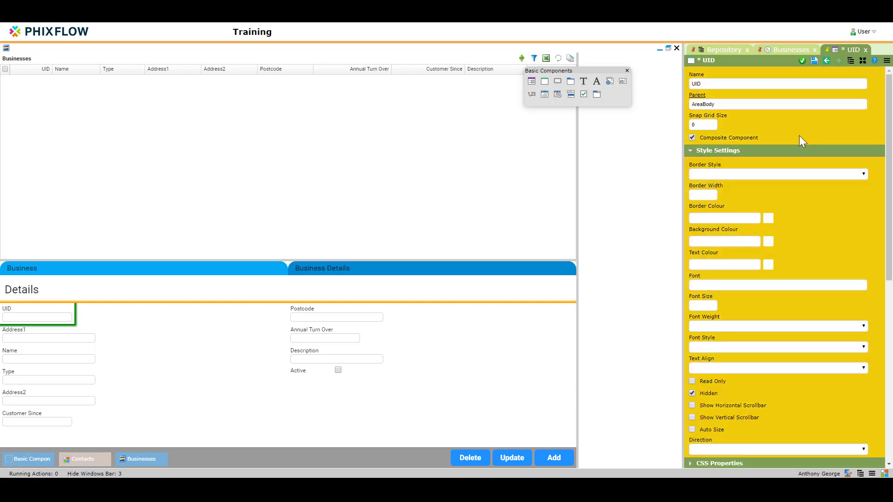
pyautogui.click(802, 61)
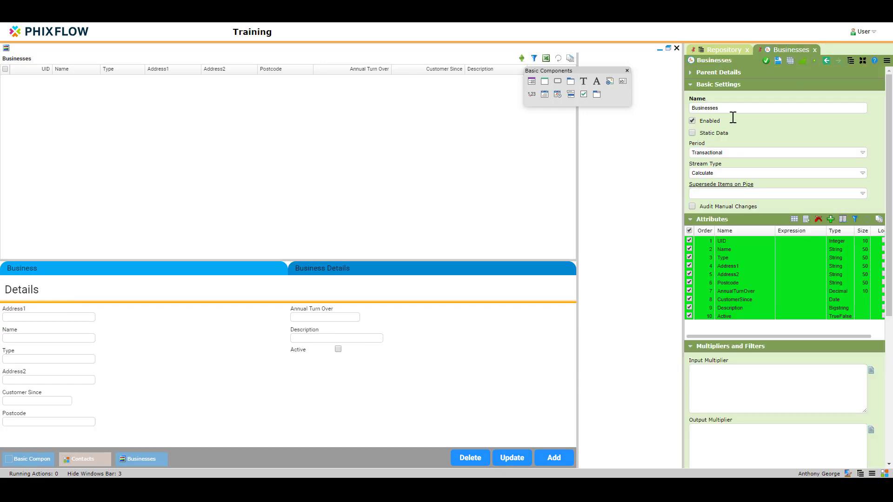
# Reorder the Business tab's fields into one column: Name, Type, Address1, Address2, Postcode, Customer Since, Annual Turn Over, Active, Description.
pyautogui.click(47, 315)
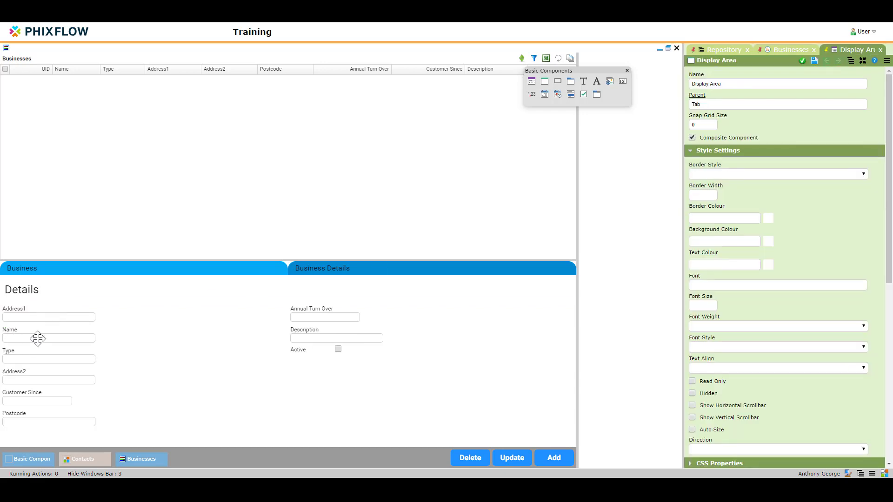
pyautogui.click(22, 333)
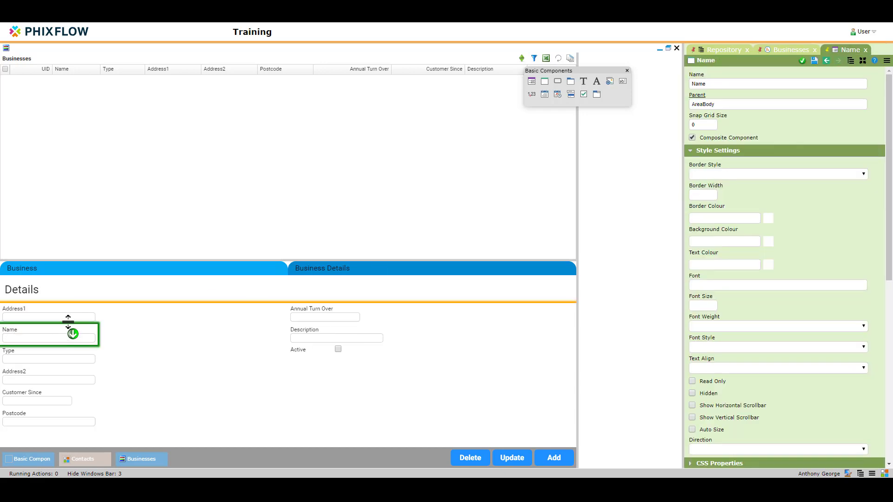
pyautogui.moveTo(68, 316); pyautogui.dragTo(66, 313)
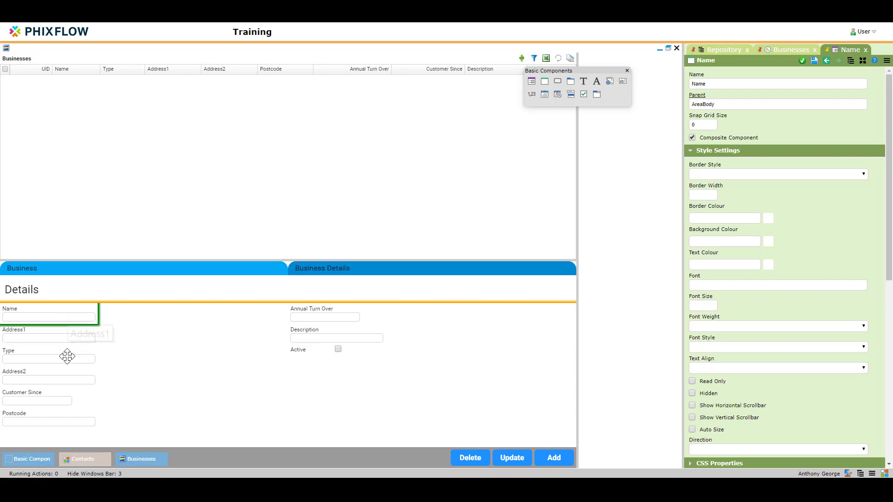
pyautogui.click(44, 358)
pyautogui.moveTo(43, 357); pyautogui.dragTo(62, 328)
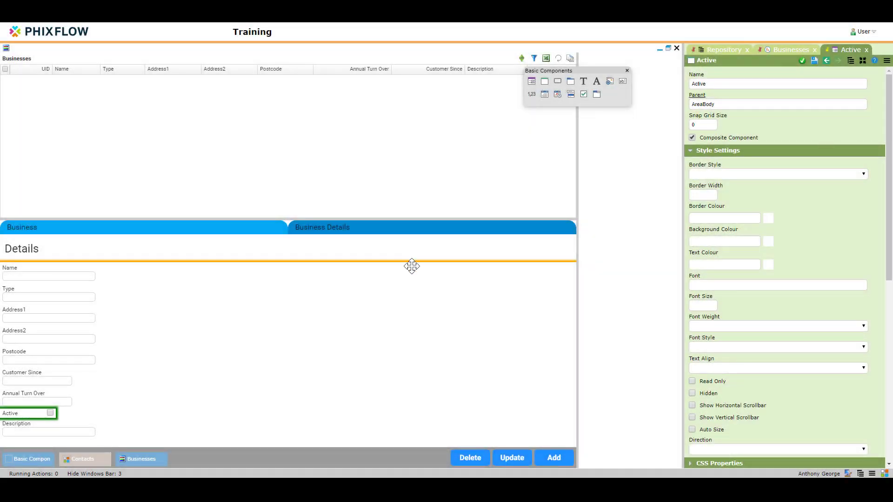
# Place the Description field beside the column of other fields and enlarge it into a wide box nearly filling the form body's height.
pyautogui.click(35, 428)
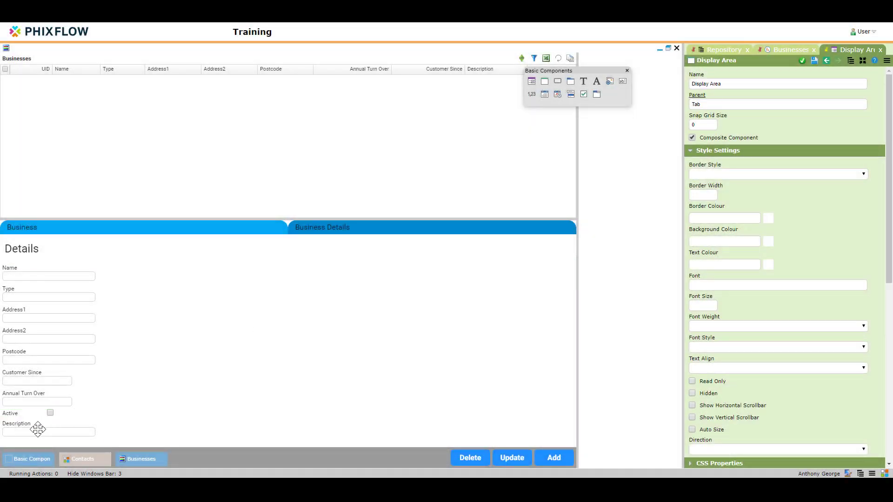
pyautogui.moveTo(98, 431); pyautogui.dragTo(273, 429)
pyautogui.moveTo(199, 417); pyautogui.dragTo(180, 289)
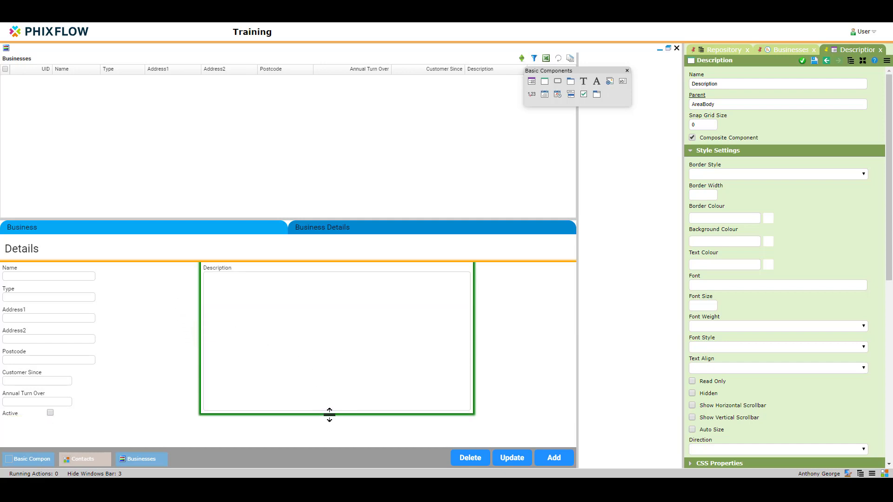
pyautogui.moveTo(329, 414); pyautogui.dragTo(337, 439)
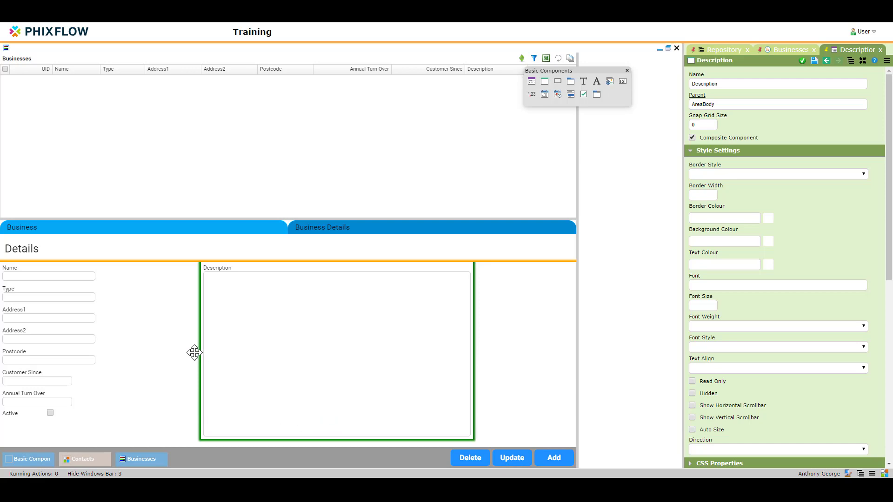
pyautogui.moveTo(197, 353); pyautogui.dragTo(85, 355)
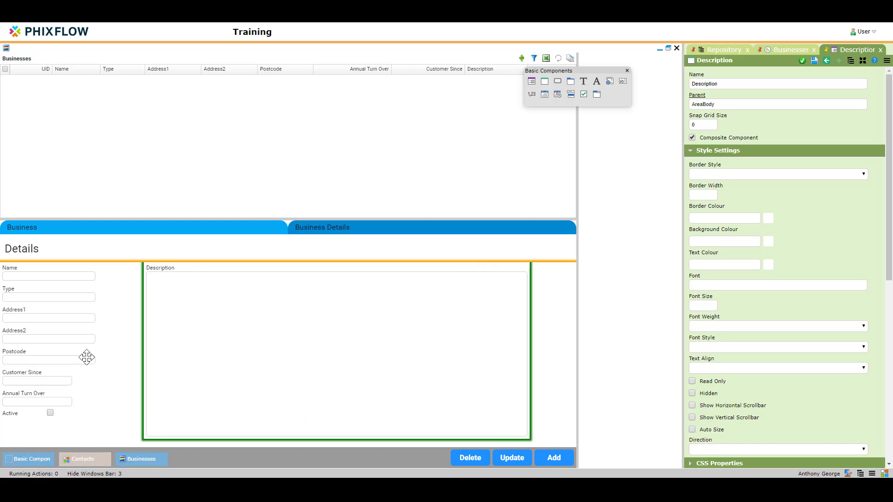
# Locate the BusinessDetails layout's Tabs component in the repository, enable Prevent Dragging on it, and save and close its settings.
pyautogui.rightClick(257, 294)
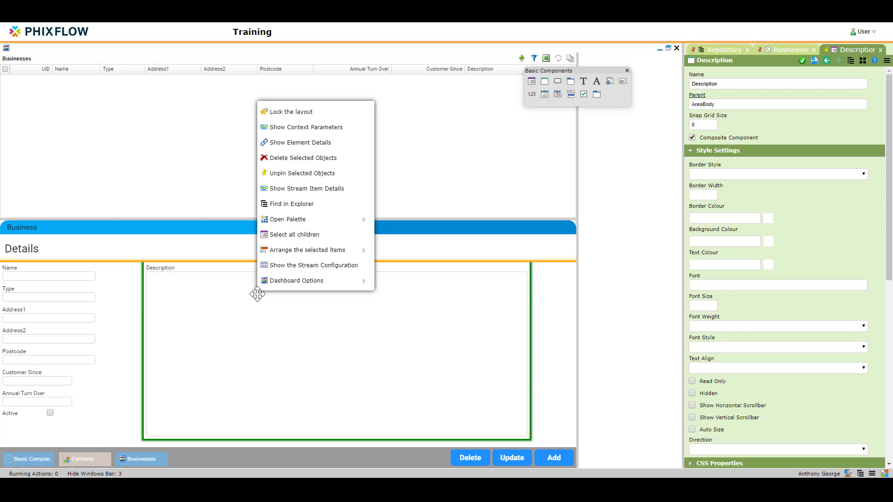
pyautogui.click(275, 203)
pyautogui.scroll(3, 798, 193)
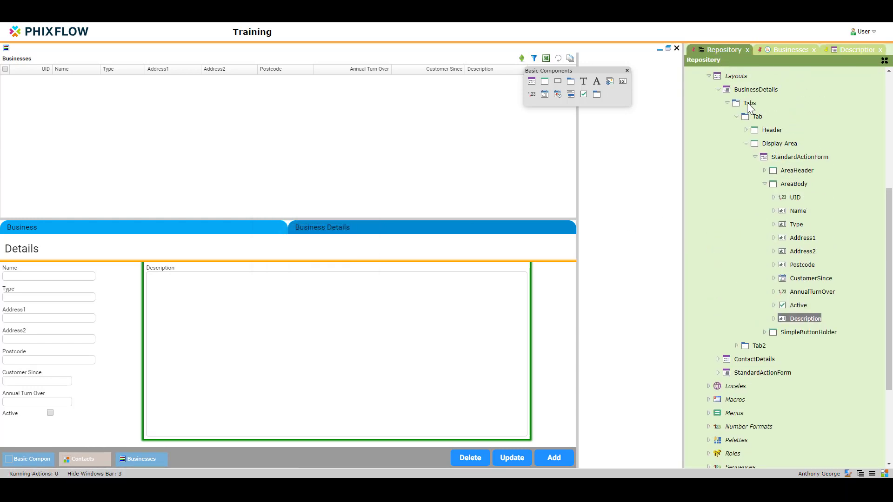
pyautogui.click(743, 104)
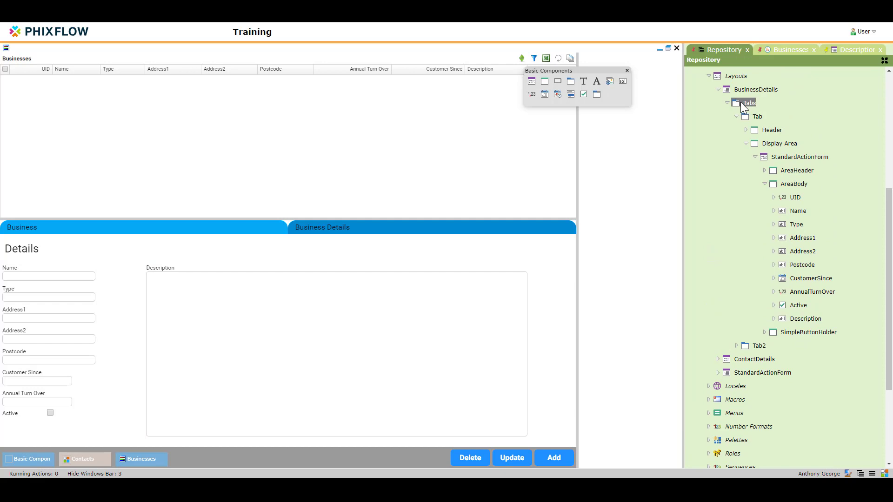
pyautogui.doubleClick(740, 102)
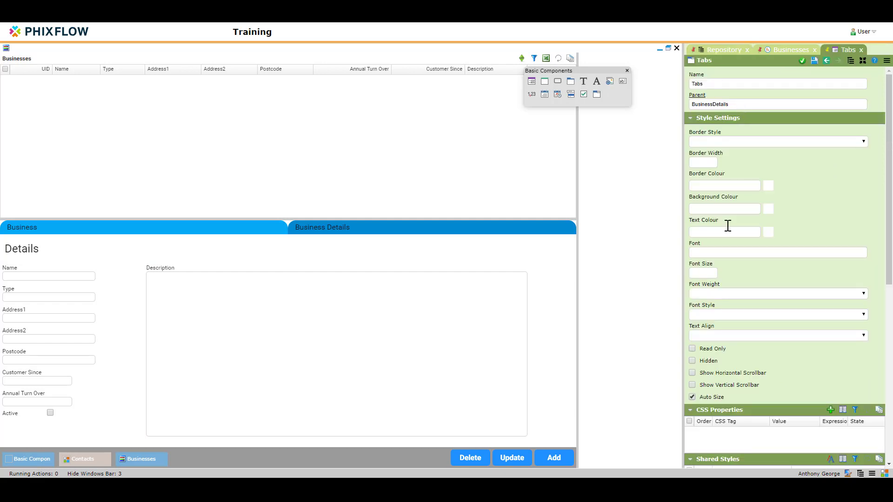
pyautogui.scroll(-1, 712, 330)
pyautogui.scroll(-7, 712, 330)
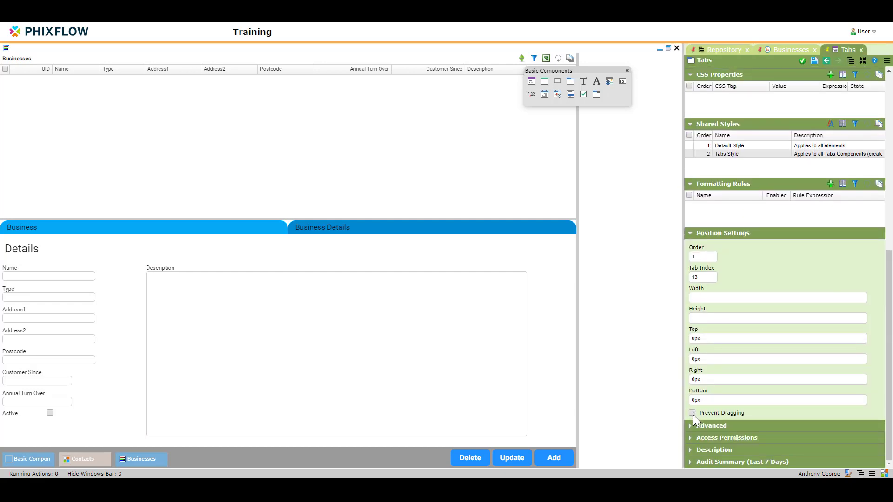
pyautogui.click(692, 413)
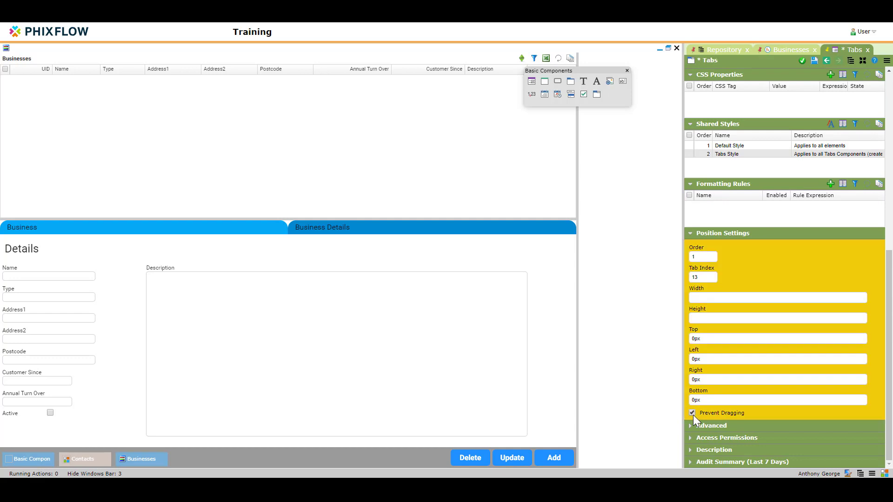
pyautogui.click(801, 61)
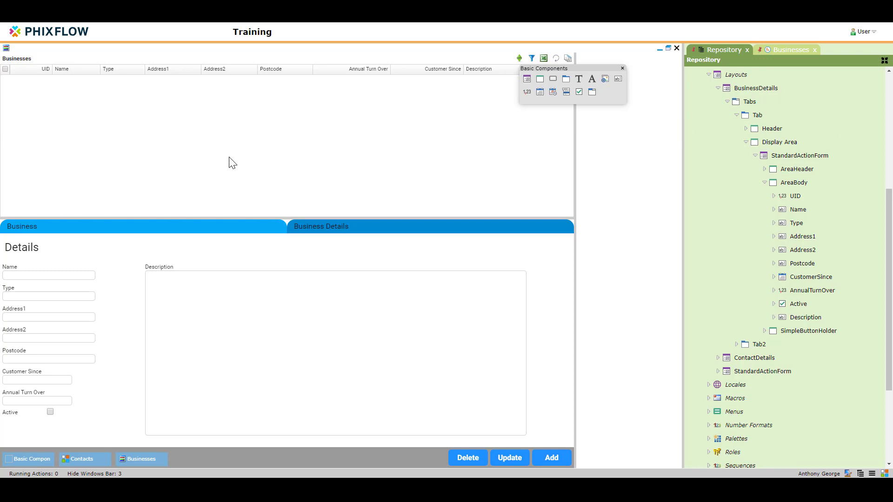
# Create a default sort order named ByName for the Businesses grid view.
pyautogui.rightClick(219, 143)
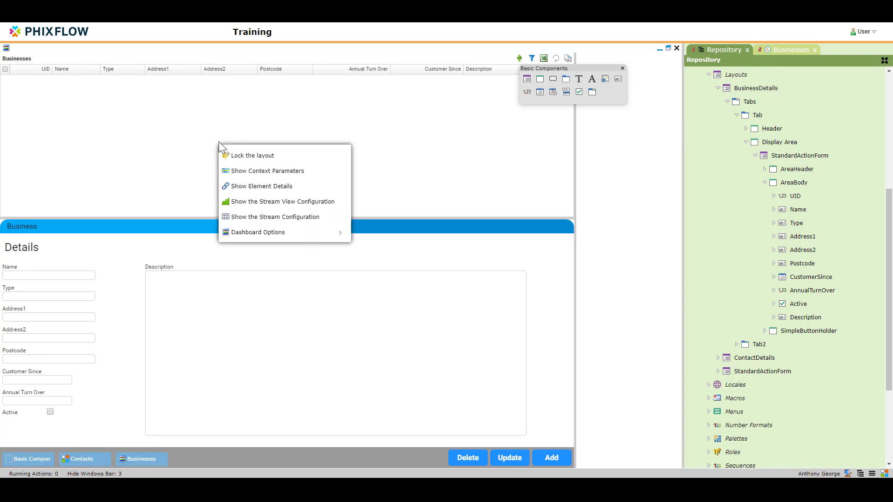
pyautogui.click(259, 201)
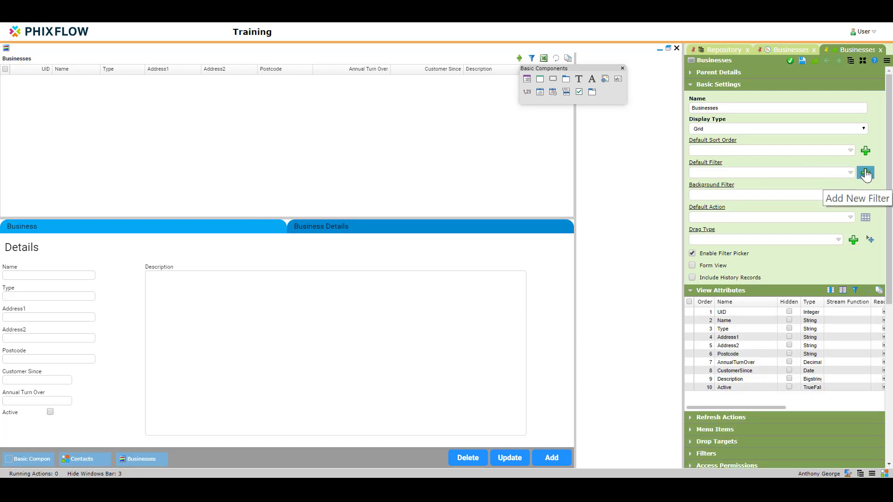
pyautogui.click(865, 151)
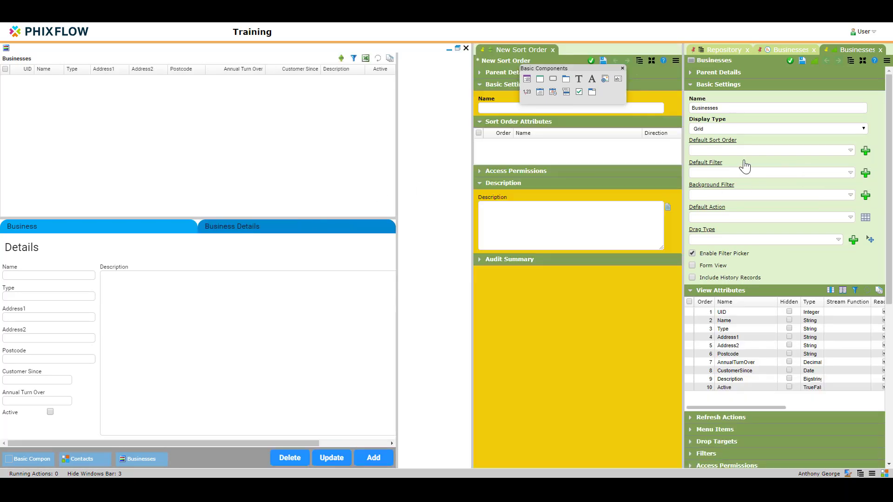
pyautogui.click(490, 108)
pyautogui.write('B')
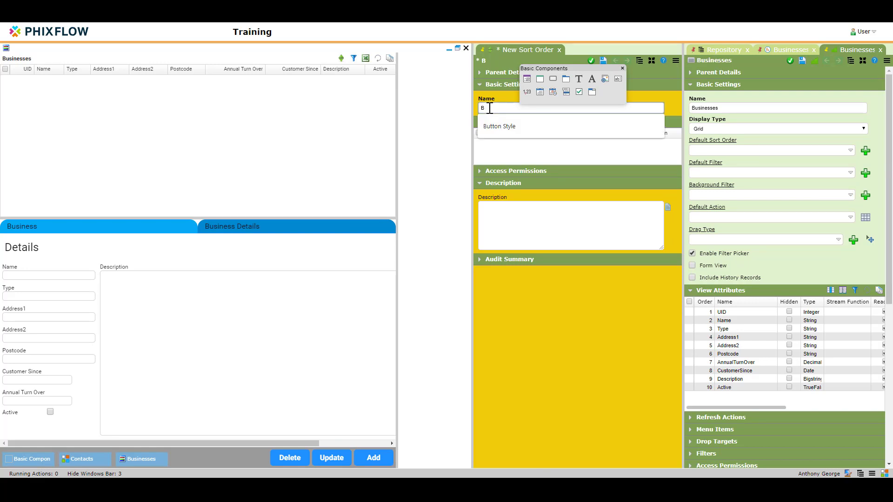
pyautogui.write('yName')
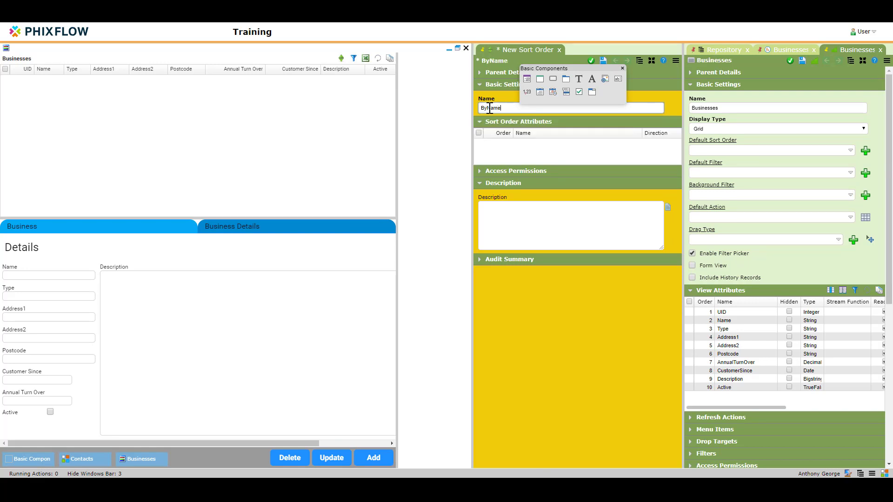
pyautogui.click(591, 61)
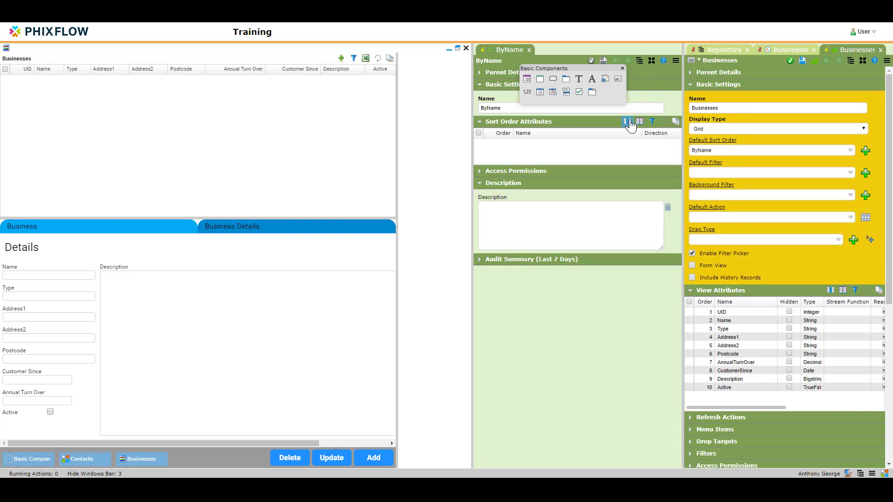
# Add the Name attribute in ascending direction to the ByName sort order, and save and close the sort order and the Businesses view.
pyautogui.click(628, 121)
pyautogui.moveTo(189, 197); pyautogui.dragTo(497, 153)
pyautogui.click(300, 157)
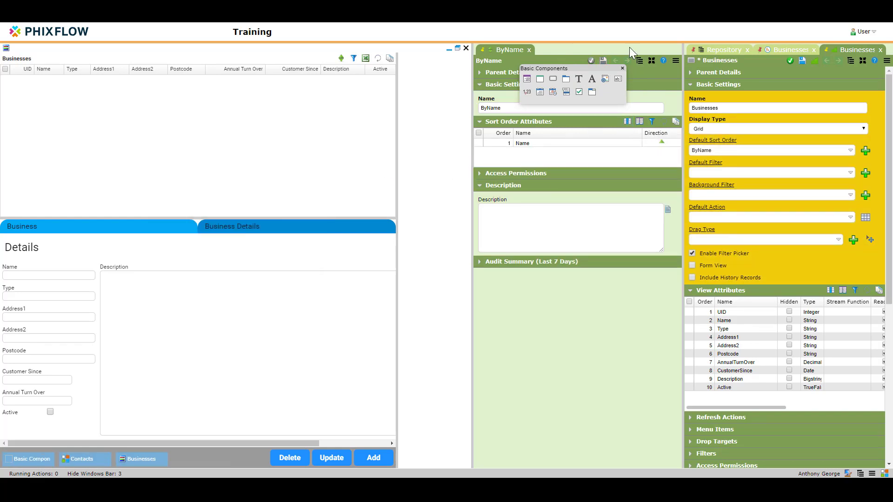
pyautogui.click(590, 62)
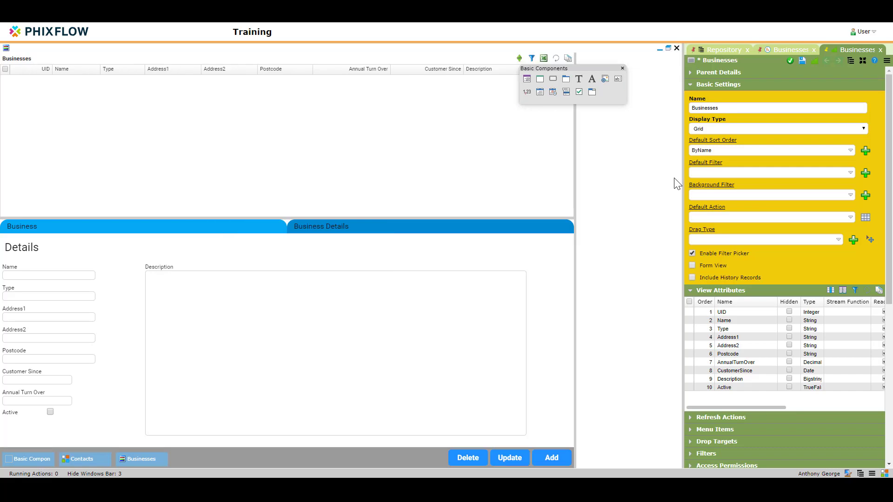
pyautogui.click(789, 62)
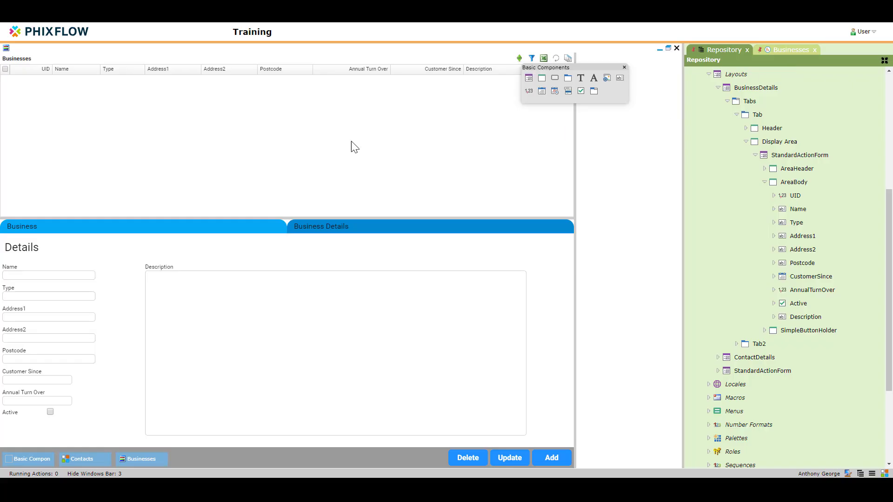
# Set a background filter on the business form using the Businesses grid's UID, and dismiss the notification.
pyautogui.moveTo(36, 70); pyautogui.dragTo(119, 312)
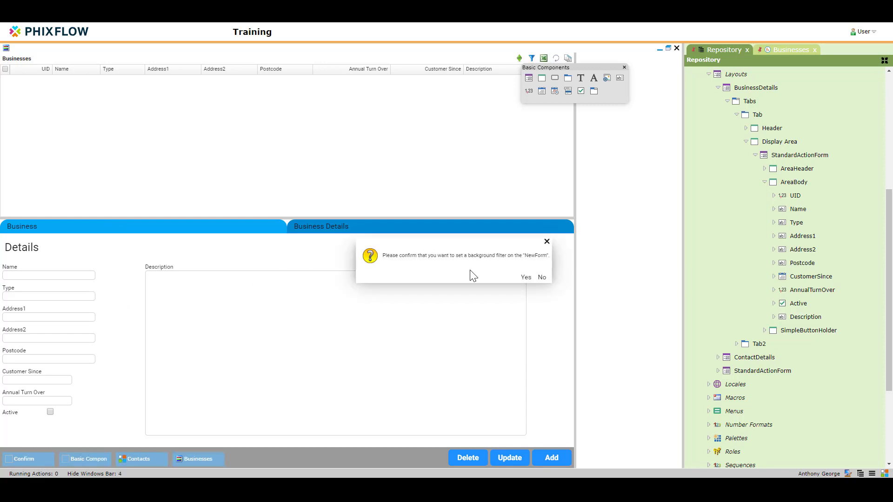
pyautogui.click(525, 277)
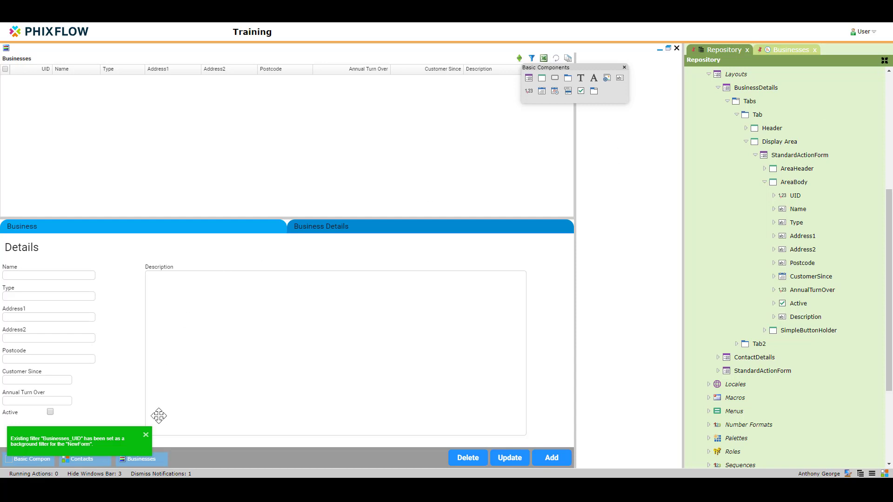
pyautogui.click(146, 435)
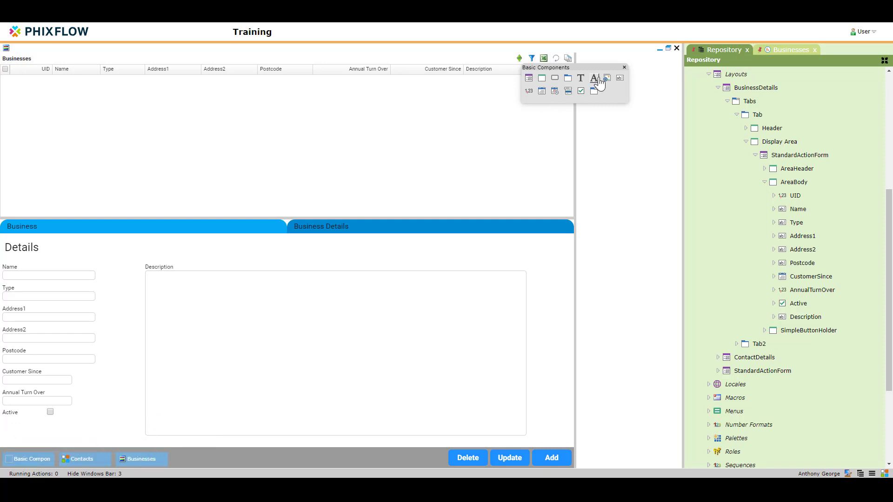
# Add a dynamic text component beside the Details heading of the business form, and locate its AreaHeader in the repository.
pyautogui.moveTo(593, 79); pyautogui.dragTo(25, 248)
pyautogui.click(25, 249)
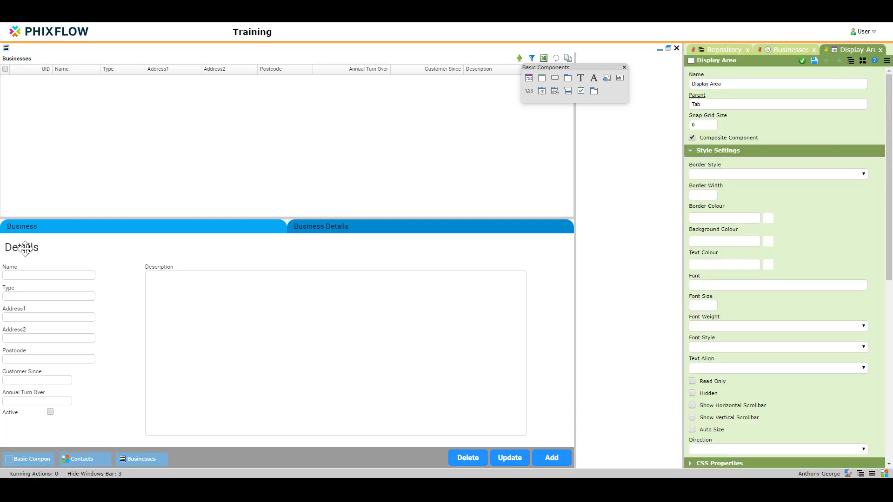
pyautogui.rightClick(25, 249)
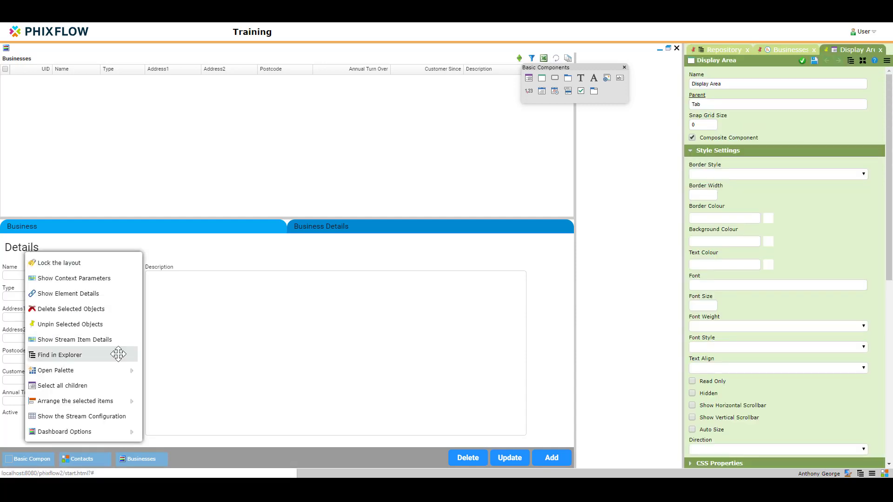
pyautogui.click(118, 356)
pyautogui.click(765, 398)
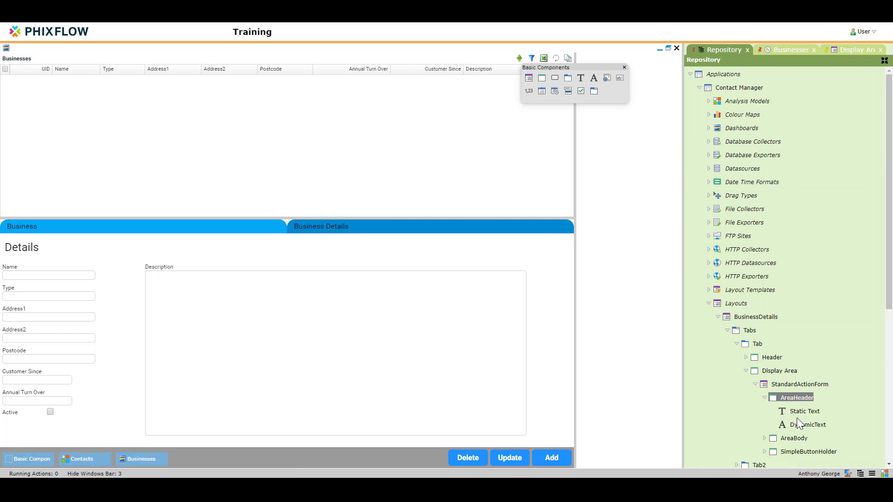
# Rename the AreaHeader's DynamicText component as Name.
pyautogui.click(807, 424)
pyautogui.doubleClick(806, 424)
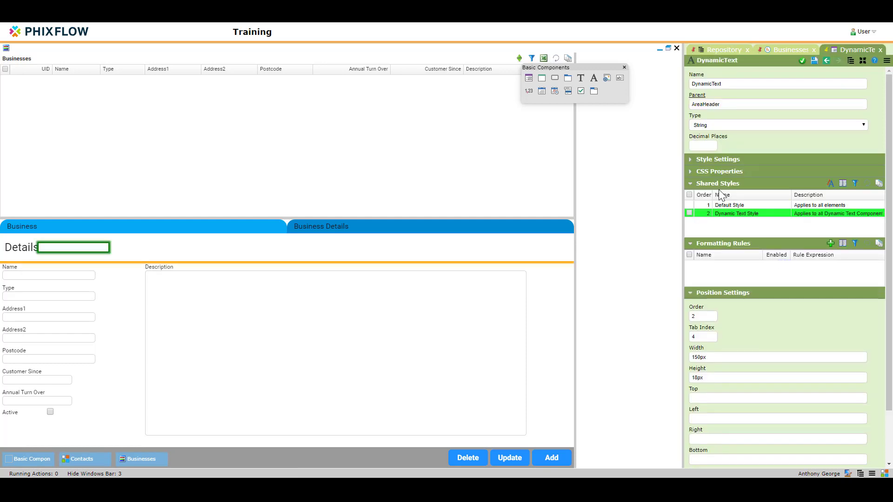
pyautogui.doubleClick(724, 85)
pyautogui.write('Name')
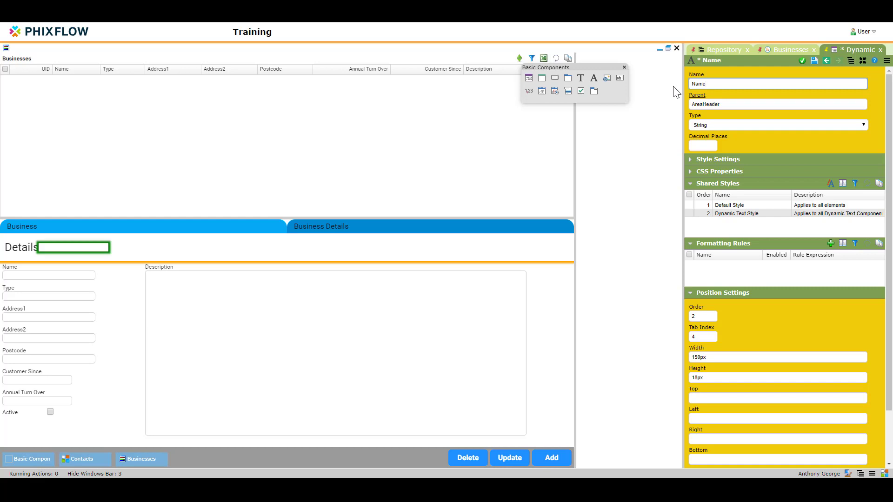
# Add Contact Manager's Title style to the Name component's shared styles, and close the styles repository.
pyautogui.click(831, 187)
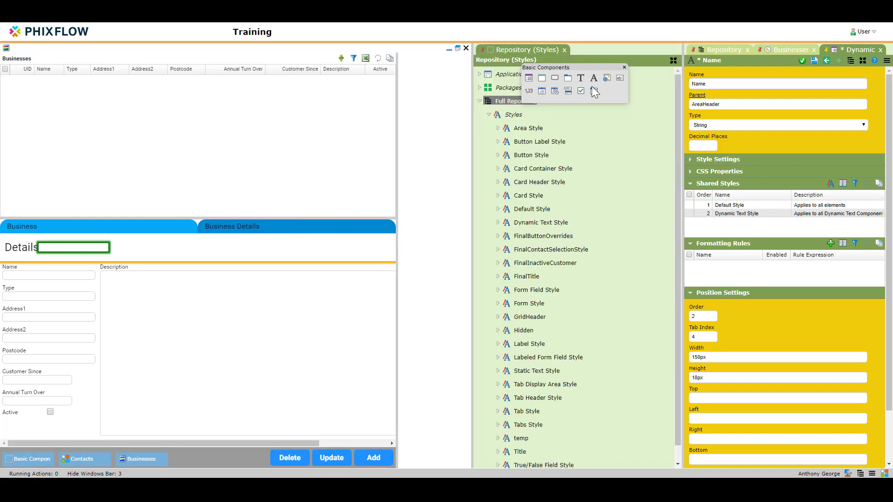
pyautogui.click(480, 74)
pyautogui.click(489, 87)
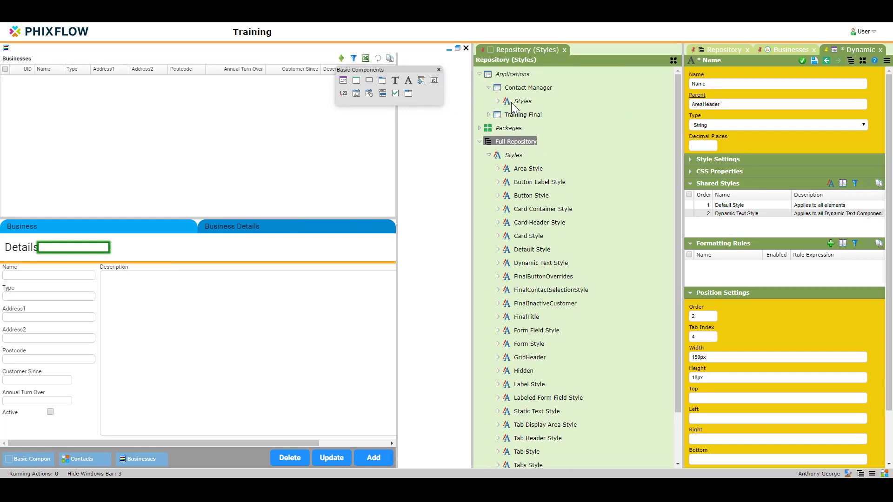
pyautogui.click(498, 101)
pyautogui.moveTo(530, 127); pyautogui.dragTo(699, 227)
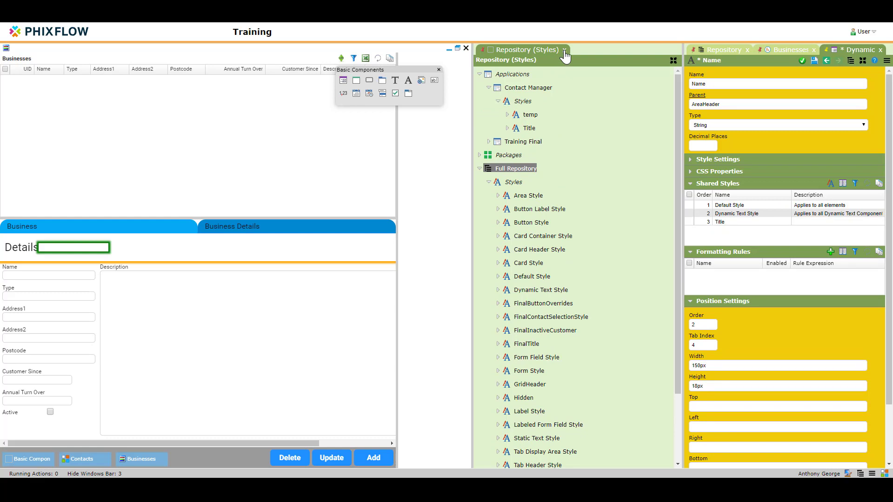
pyautogui.click(565, 50)
# Clear the Name component's width and height, and save and close its settings.
pyautogui.scroll(-3, 756, 311)
pyautogui.moveTo(707, 298); pyautogui.dragTo(680, 317)
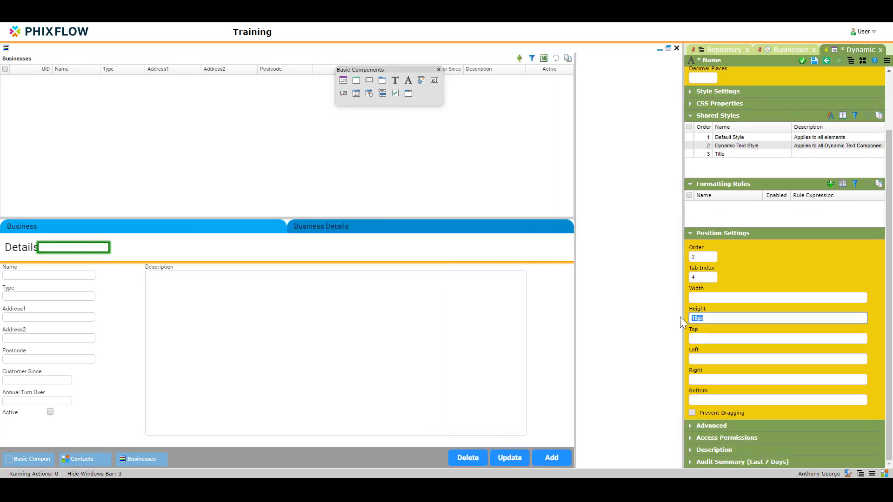
pyautogui.click(802, 61)
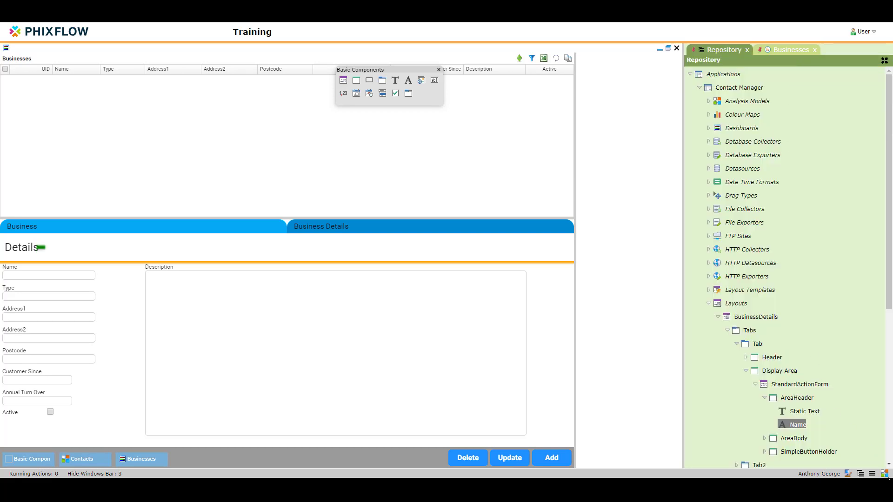
# Leave configuration mode and enter PhixFlow as the business name and Medium as its type.
pyautogui.click(884, 473)
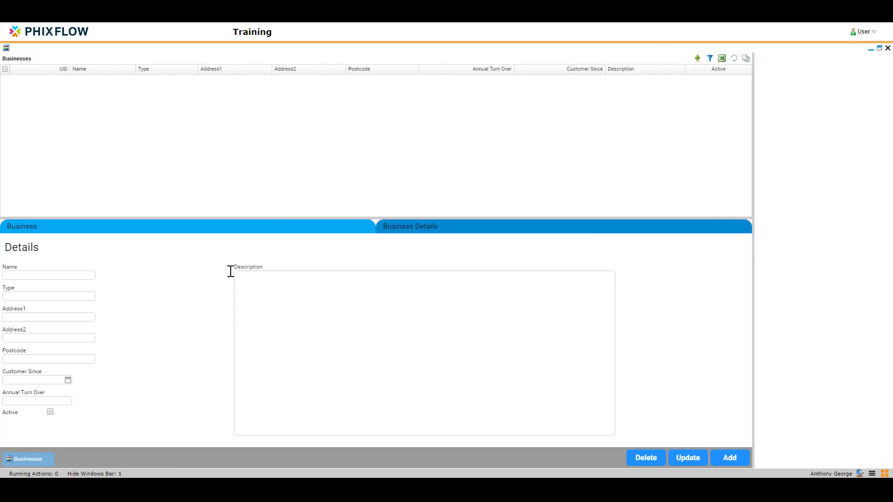
pyautogui.click(30, 274)
pyautogui.write('PhixFlow')
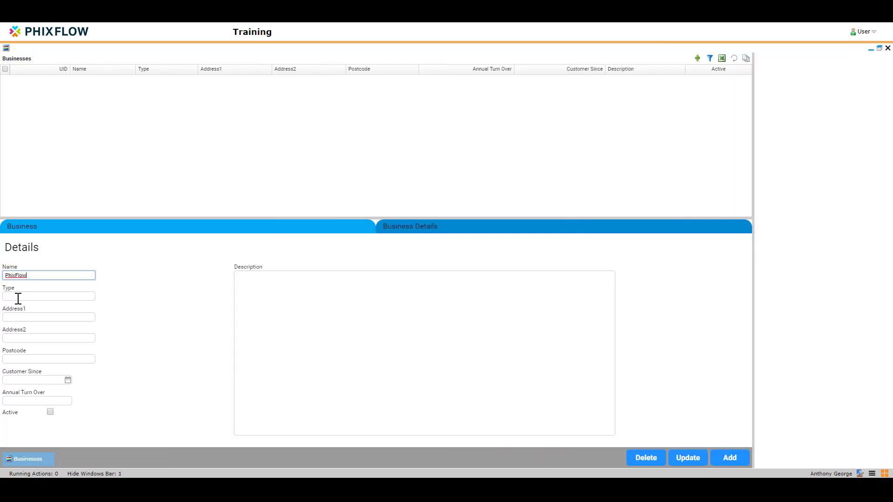
pyautogui.click(18, 298)
pyautogui.write('Medium')
# Fill in the business's two address lines and its postcode.
pyautogui.click(20, 319)
pyautogui.write('Cowley Road')
pyautogui.click(21, 336)
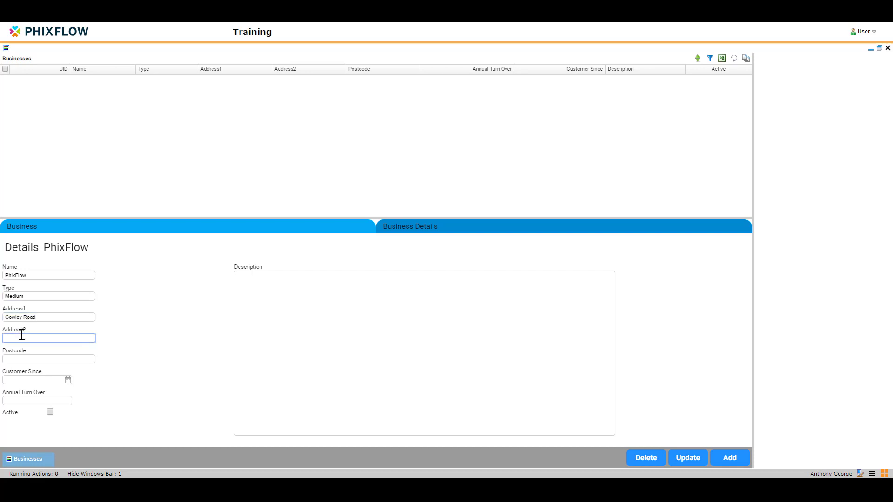
pyautogui.write('Cambridge')
pyautogui.click(23, 358)
pyautogui.write('CB4 0WS')
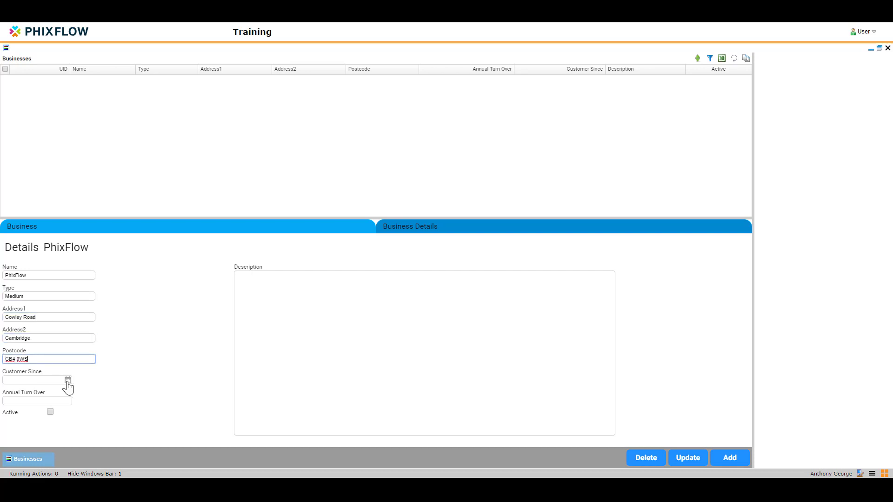
# Set the business's Customer Since date to 17-06-2009 using the calendar.
pyautogui.click(68, 380)
pyautogui.click(59, 255)
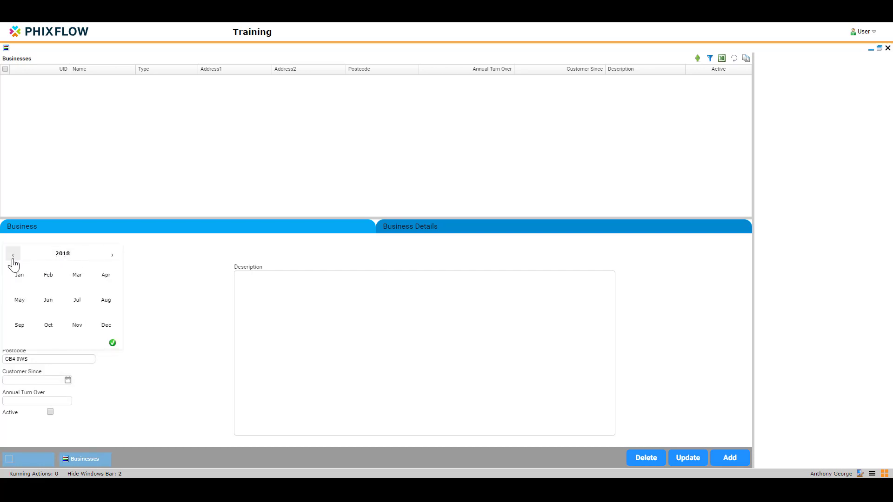
pyautogui.click(62, 253)
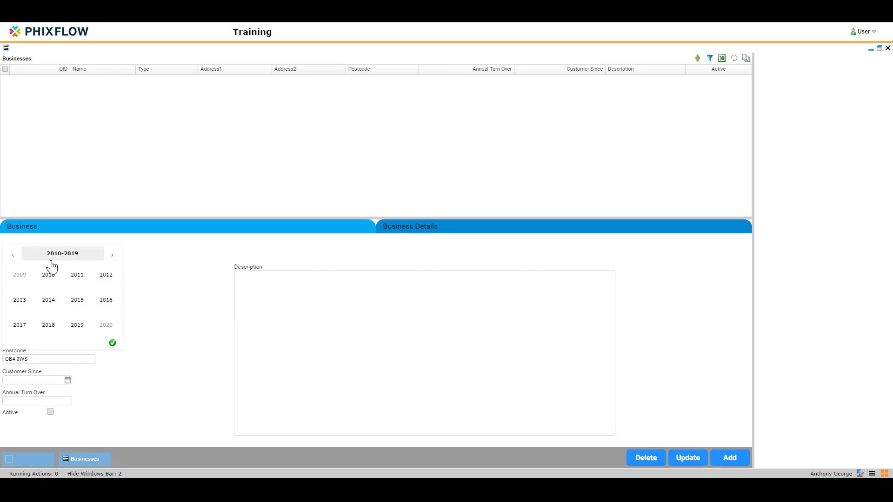
pyautogui.click(26, 279)
pyautogui.click(48, 300)
pyautogui.click(65, 316)
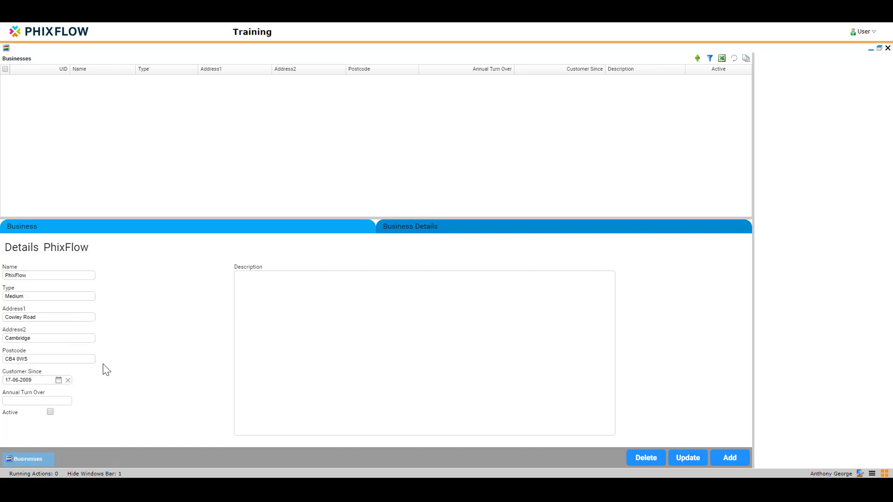
# Set the annual turnover to 100000 and add the PhixFlow business record.
pyautogui.click(35, 402)
pyautogui.write('100000')
pyautogui.click(729, 458)
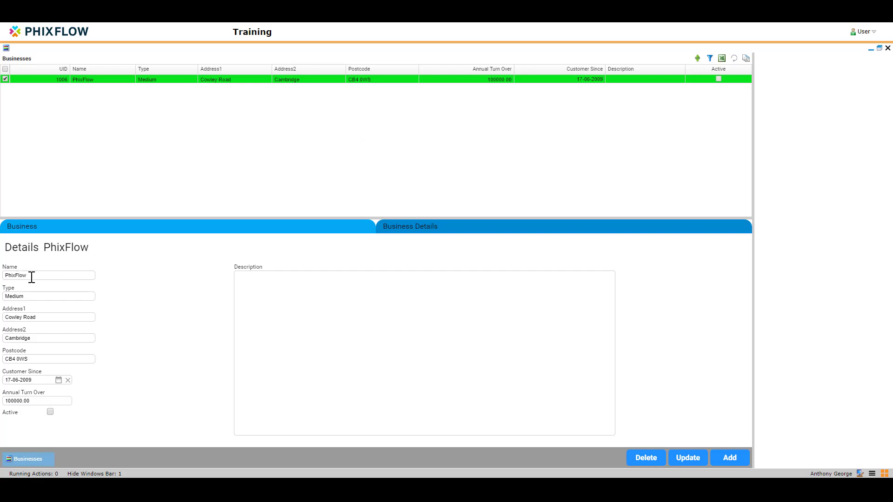
# Change the form's name to Innov8 & Co, type to Small and Customer Since to 19-10-2010.
pyautogui.moveTo(31, 275); pyautogui.dragTo(1, 301)
pyautogui.write('Innov8 & Co')
pyautogui.write('Small')
pyautogui.moveTo(32, 380); pyautogui.dragTo(2, 384)
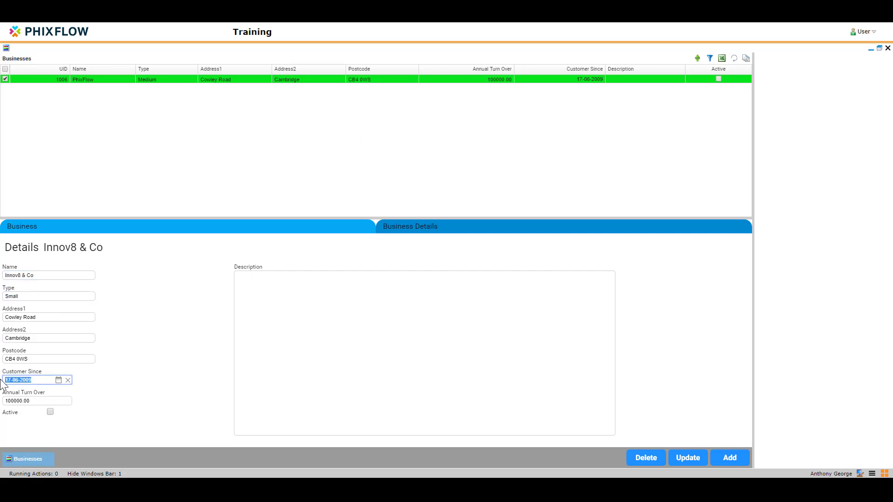
pyautogui.write('19')
# Set the annual turnover to 50000, mark the business as active, and add it as a new record.
pyautogui.moveTo(37, 403); pyautogui.dragTo(2, 409)
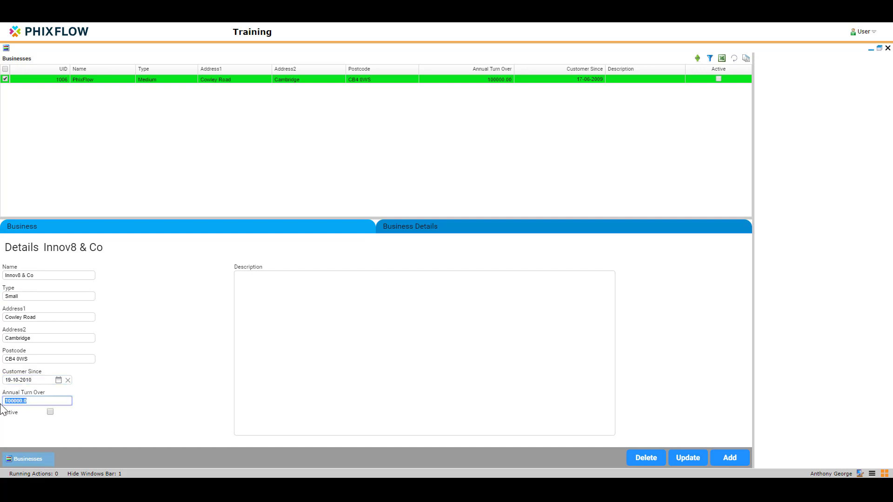
pyautogui.write('50000')
pyautogui.click(50, 411)
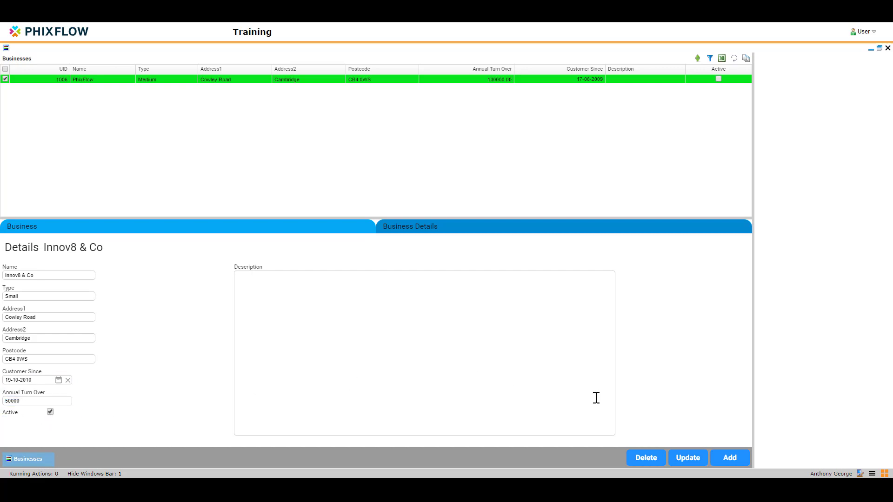
pyautogui.click(733, 456)
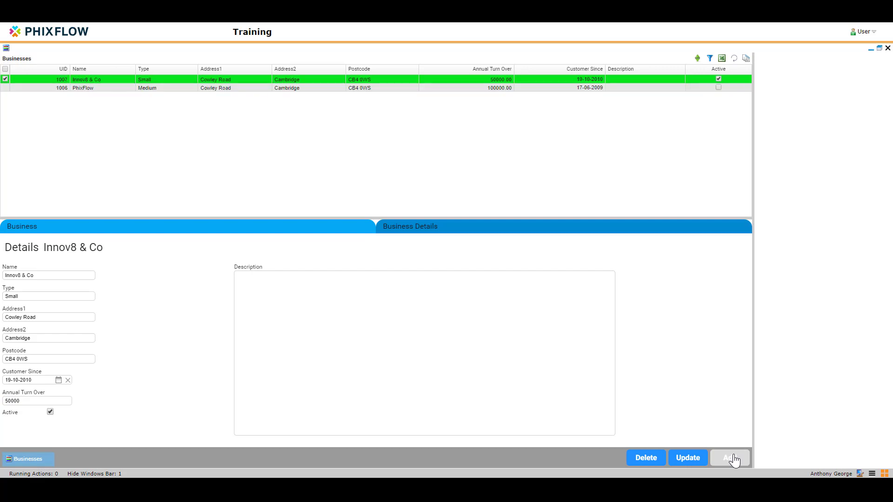
# Select the PhixFlow record in the grid, and open the Contact Details tab in configuration mode.
pyautogui.click(88, 89)
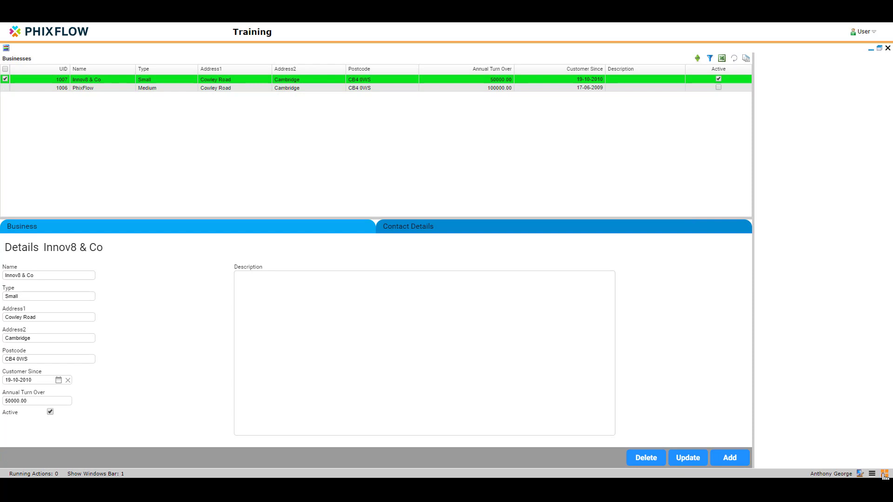
pyautogui.click(884, 474)
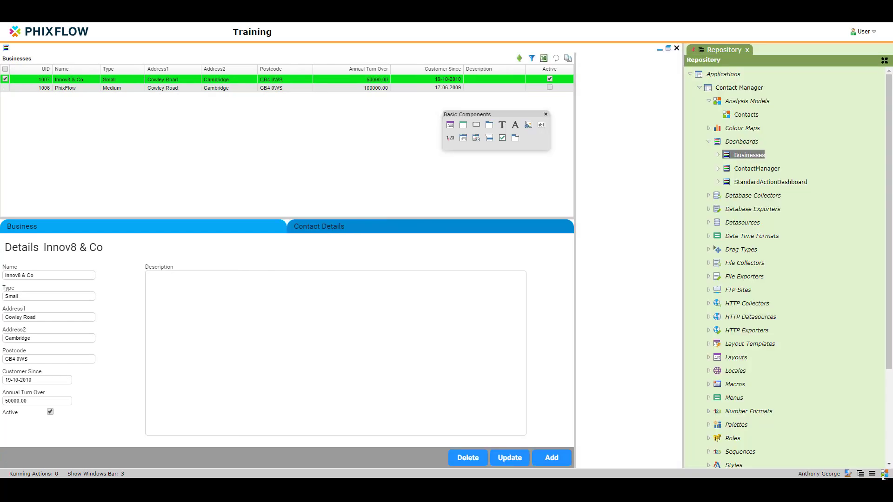
pyautogui.click(331, 226)
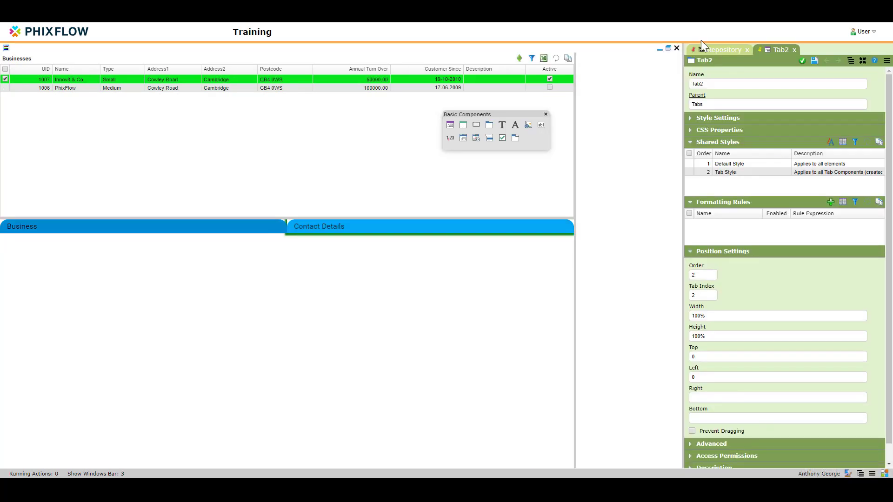
# Open the Contacts analysis model from the repository and show the Contacts stream's settings.
pyautogui.click(722, 51)
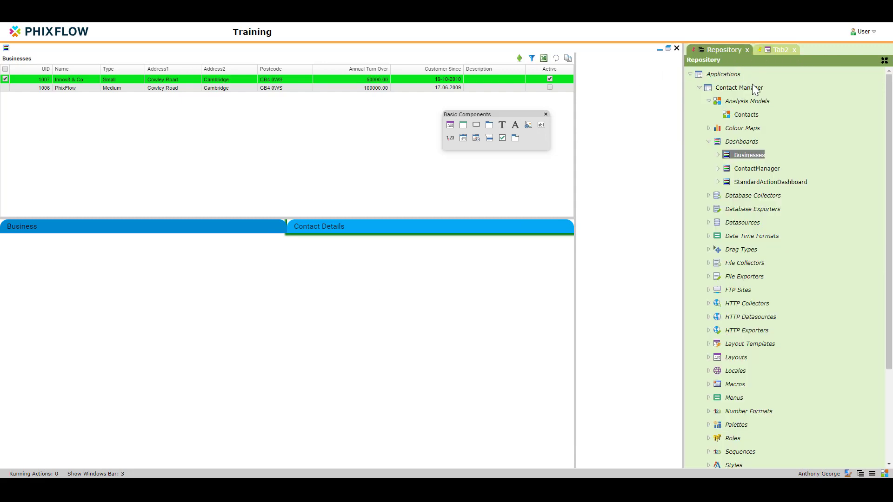
pyautogui.rightClick(736, 115)
pyautogui.click(751, 125)
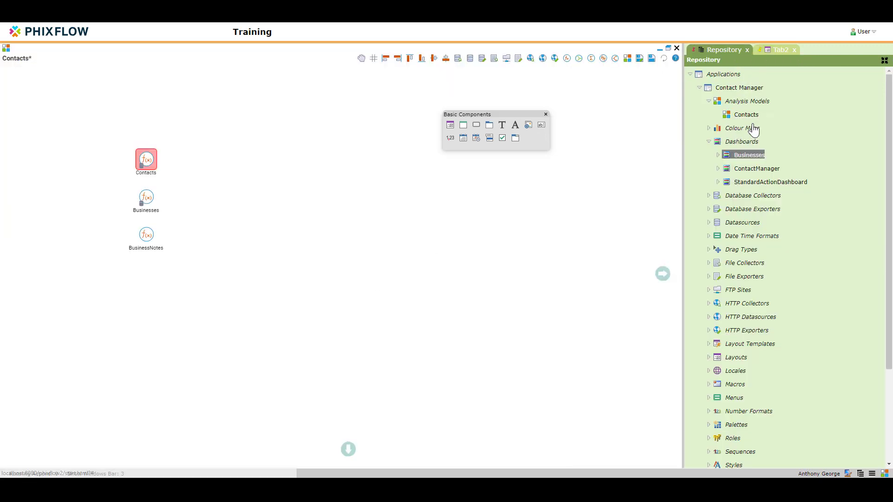
pyautogui.doubleClick(147, 161)
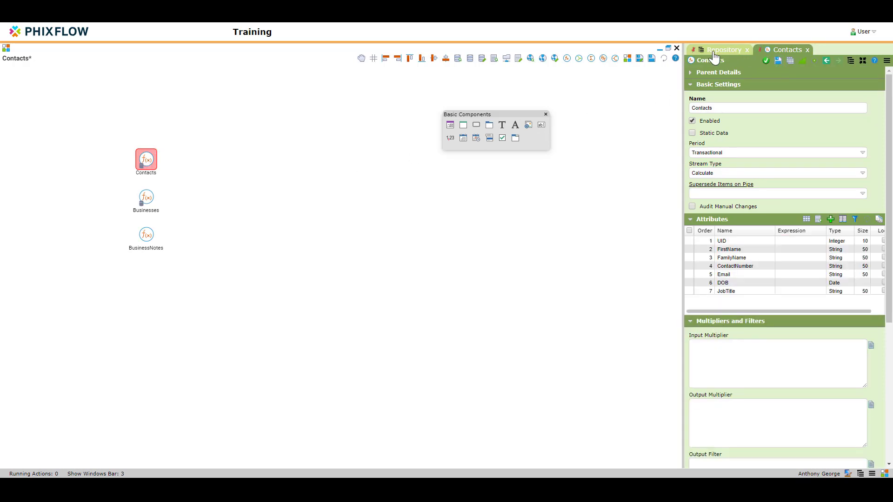
# Minimise the model, place the Contacts stream's Business Contacts view in the Contact Details tab, and refresh its grid.
pyautogui.click(660, 48)
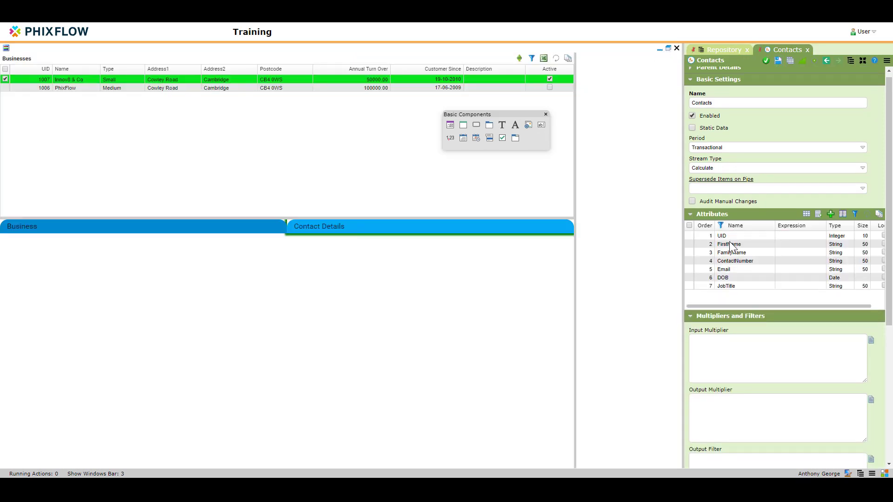
pyautogui.scroll(-5, 730, 242)
pyautogui.moveTo(735, 324); pyautogui.dragTo(209, 302)
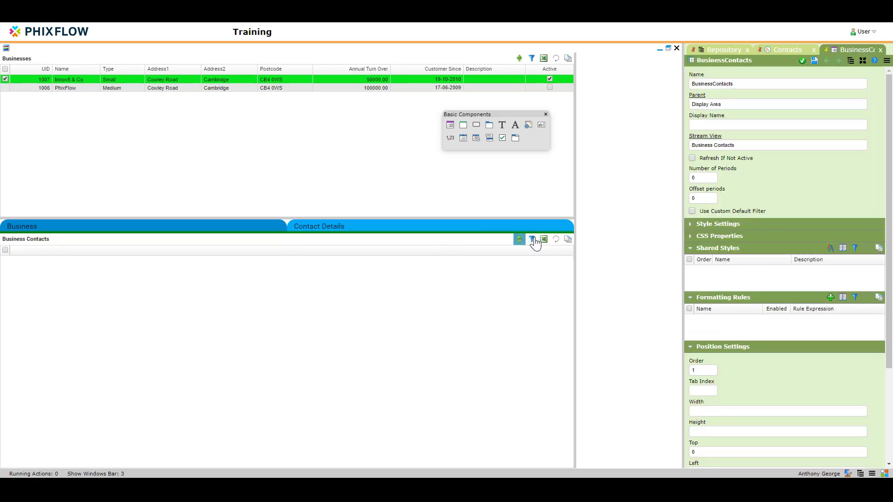
pyautogui.click(554, 240)
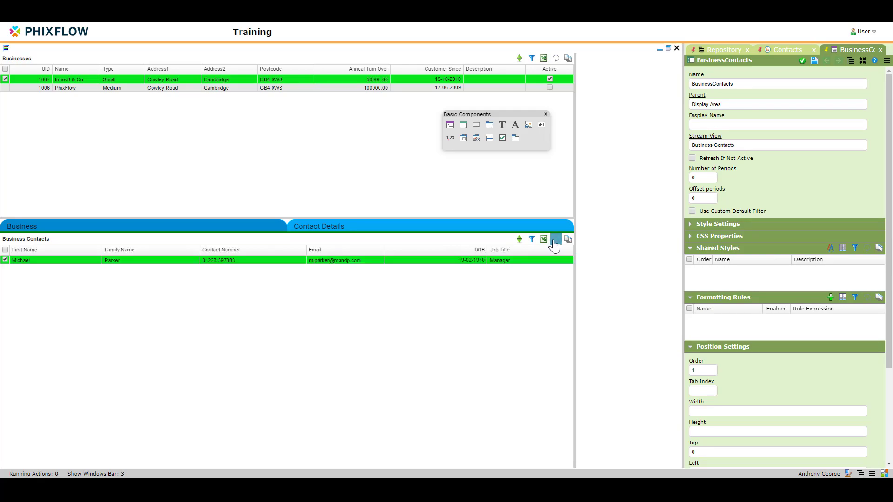